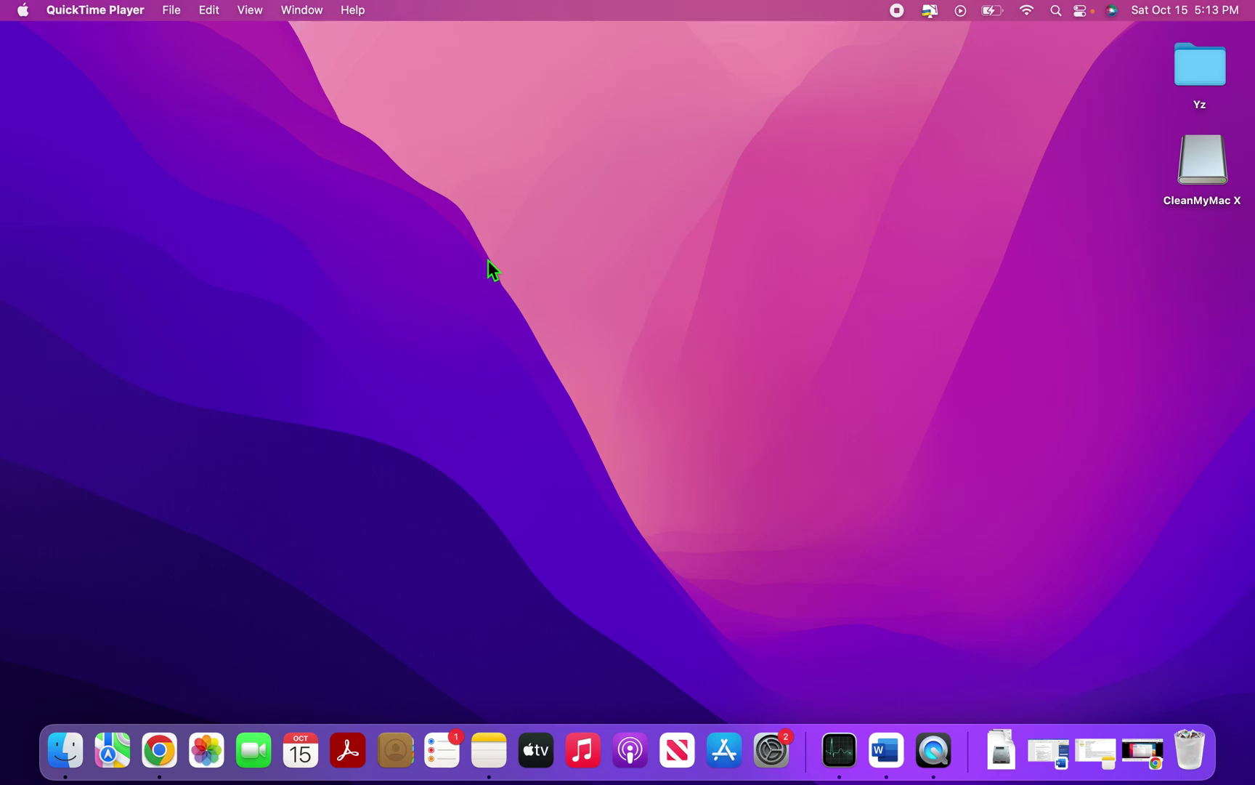
# Bring Finder forward from the desktop and open the Apple menu.
pyautogui.click(443, 242)
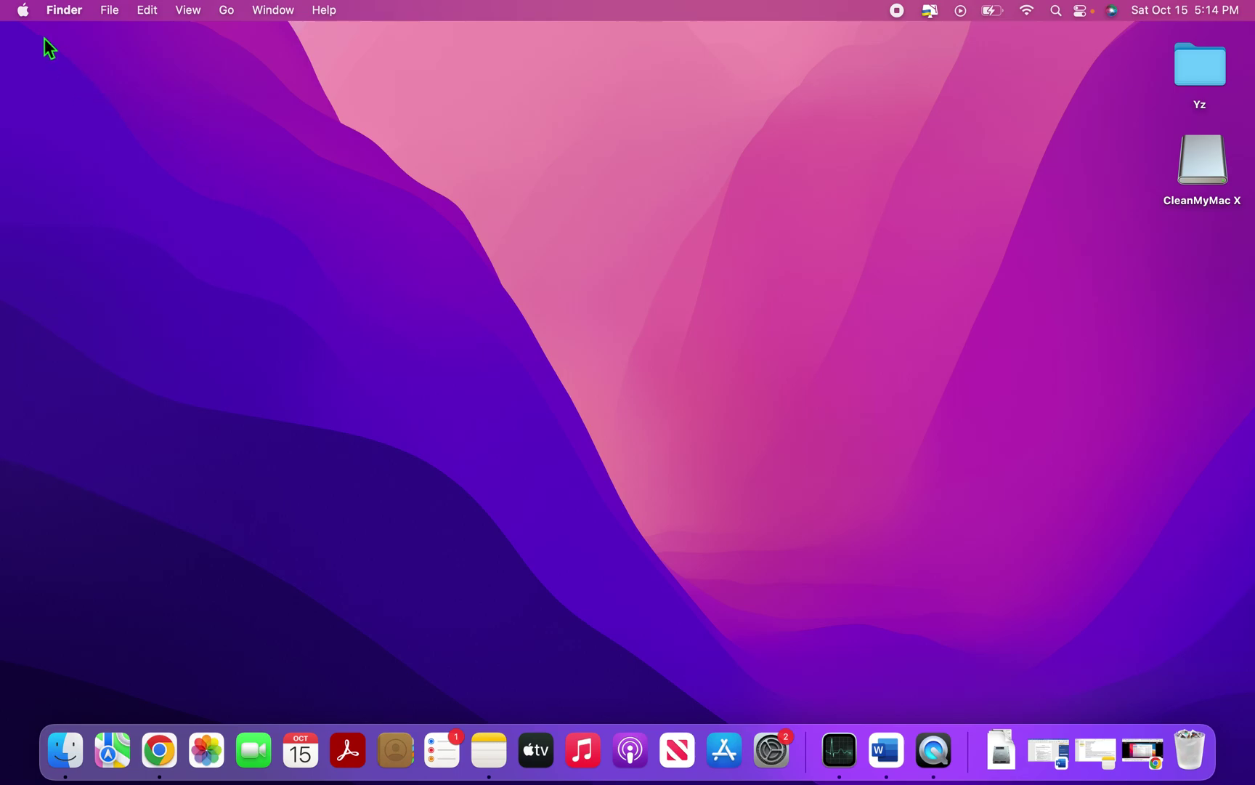
pyautogui.click(25, 11)
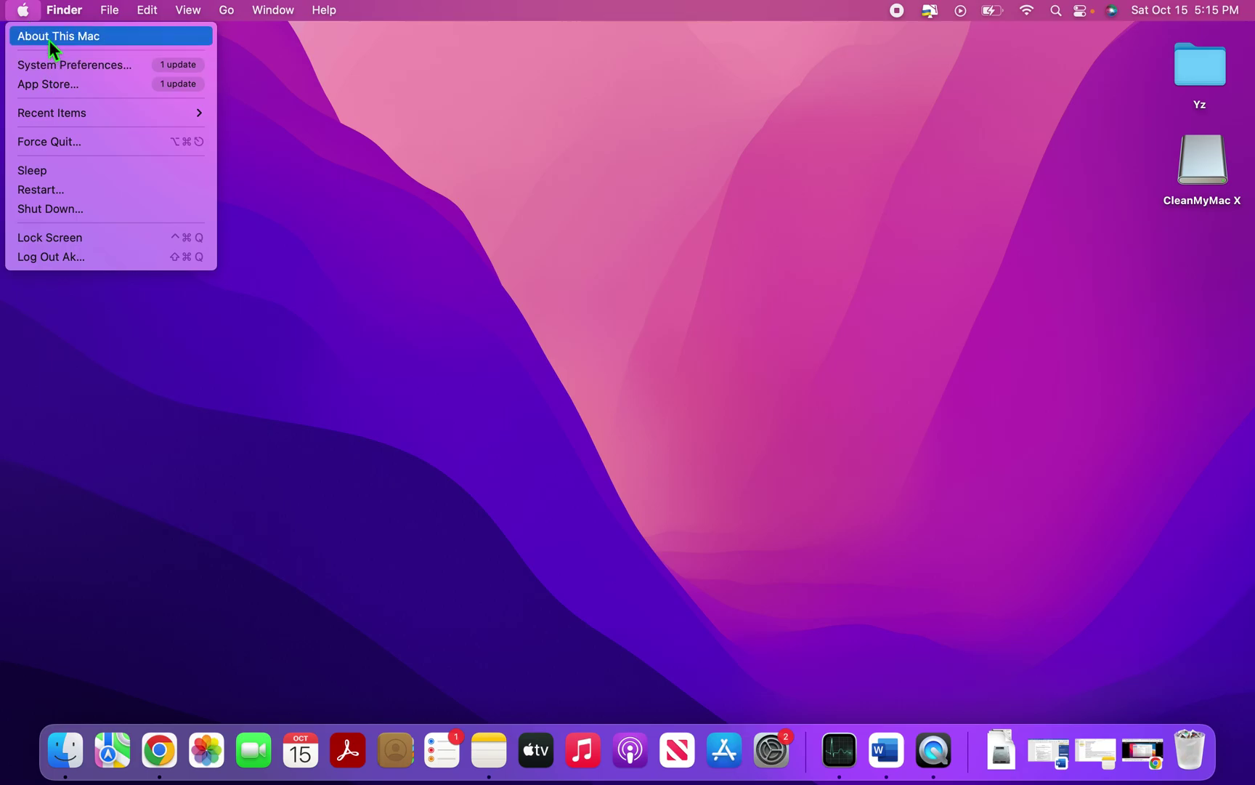
# Inspect the Storage tab's usage bar (about 39.6 GB free of 121.02 GB), then open Manage recommendations.
pyautogui.click(49, 40)
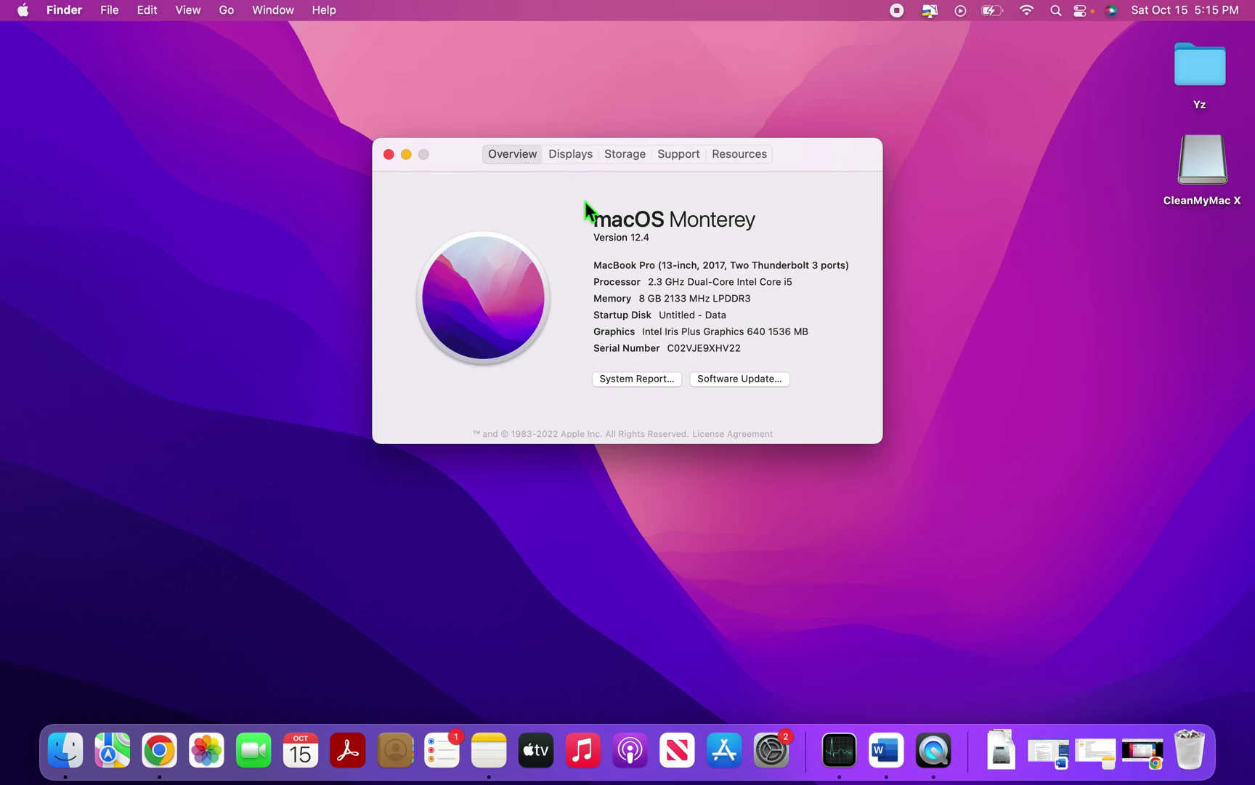
pyautogui.click(629, 157)
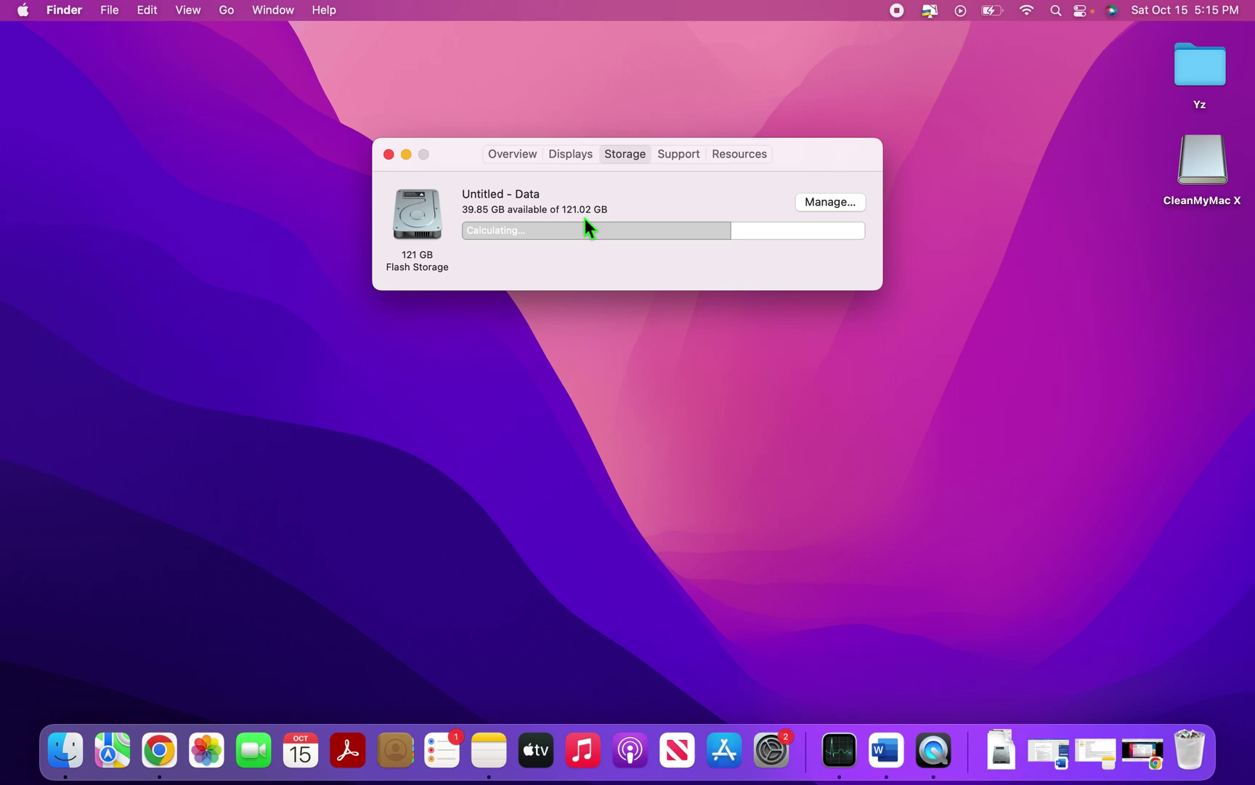
pyautogui.moveTo(471, 233)
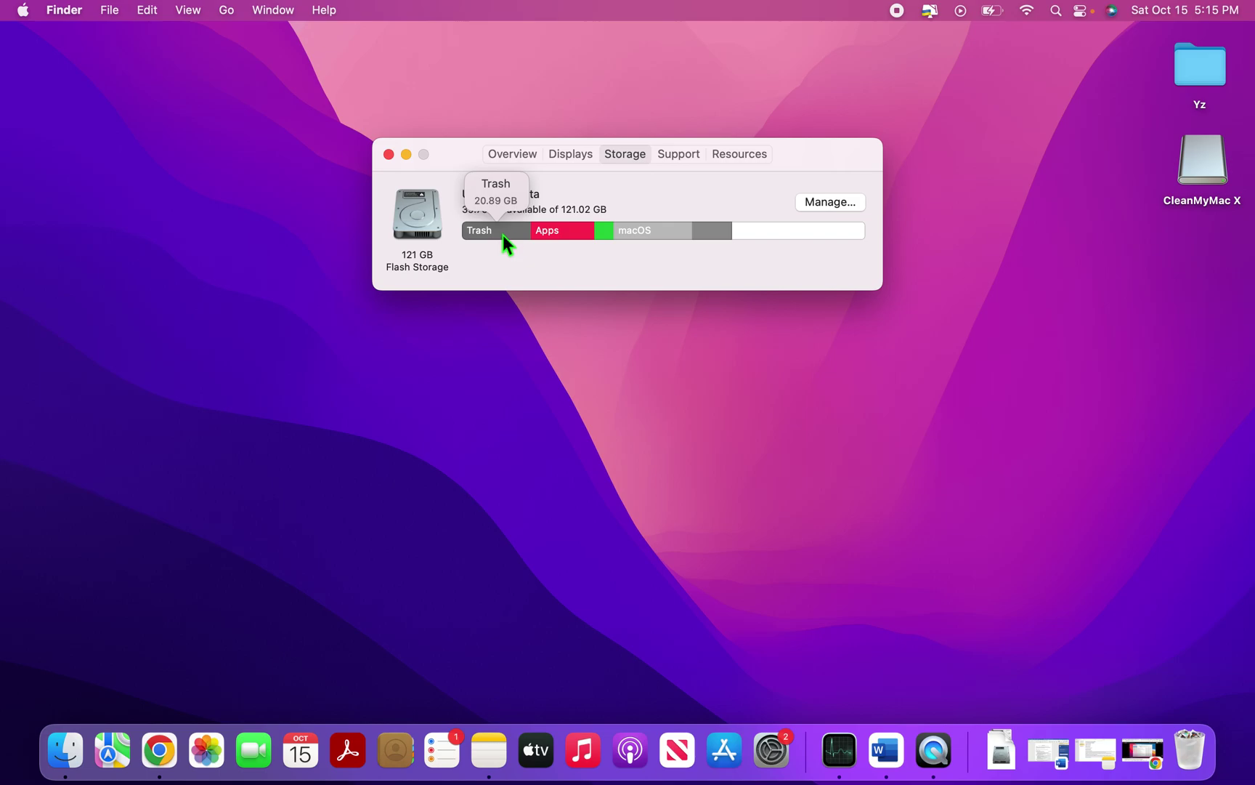
pyautogui.moveTo(557, 237)
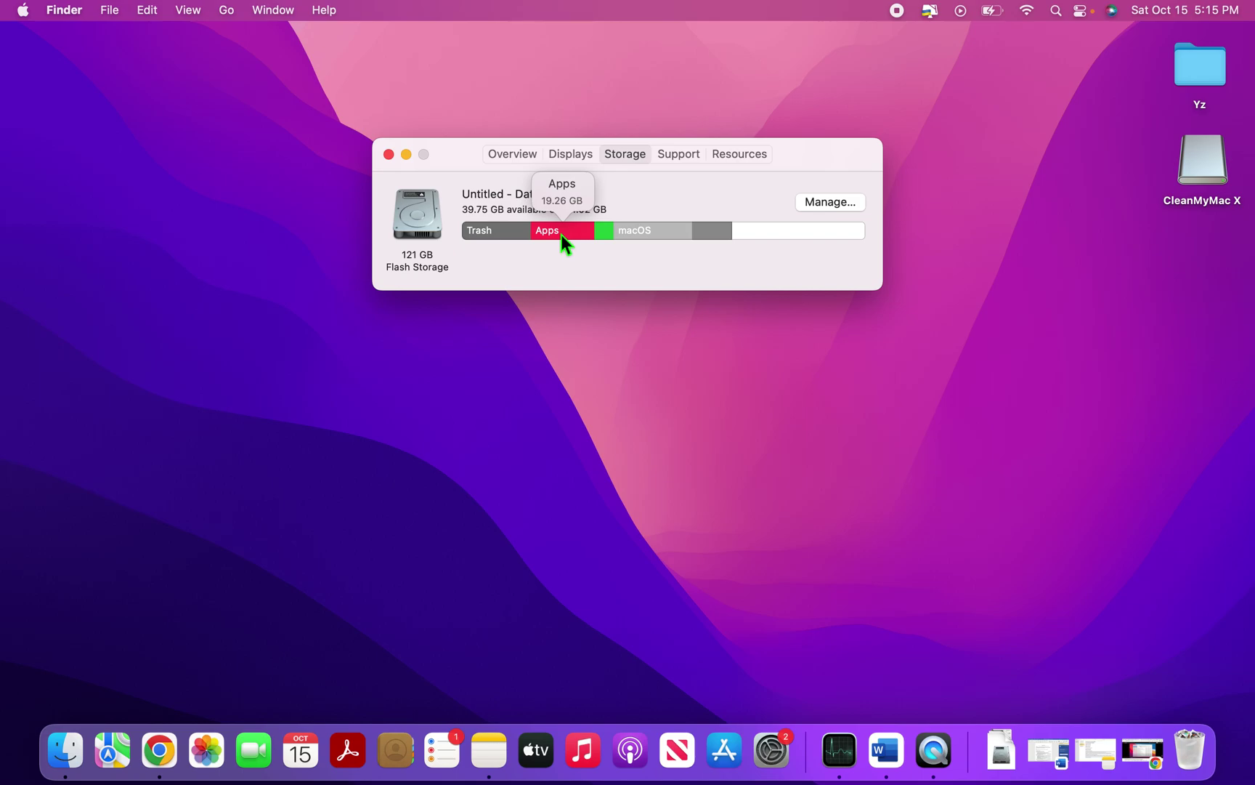
pyautogui.moveTo(607, 234)
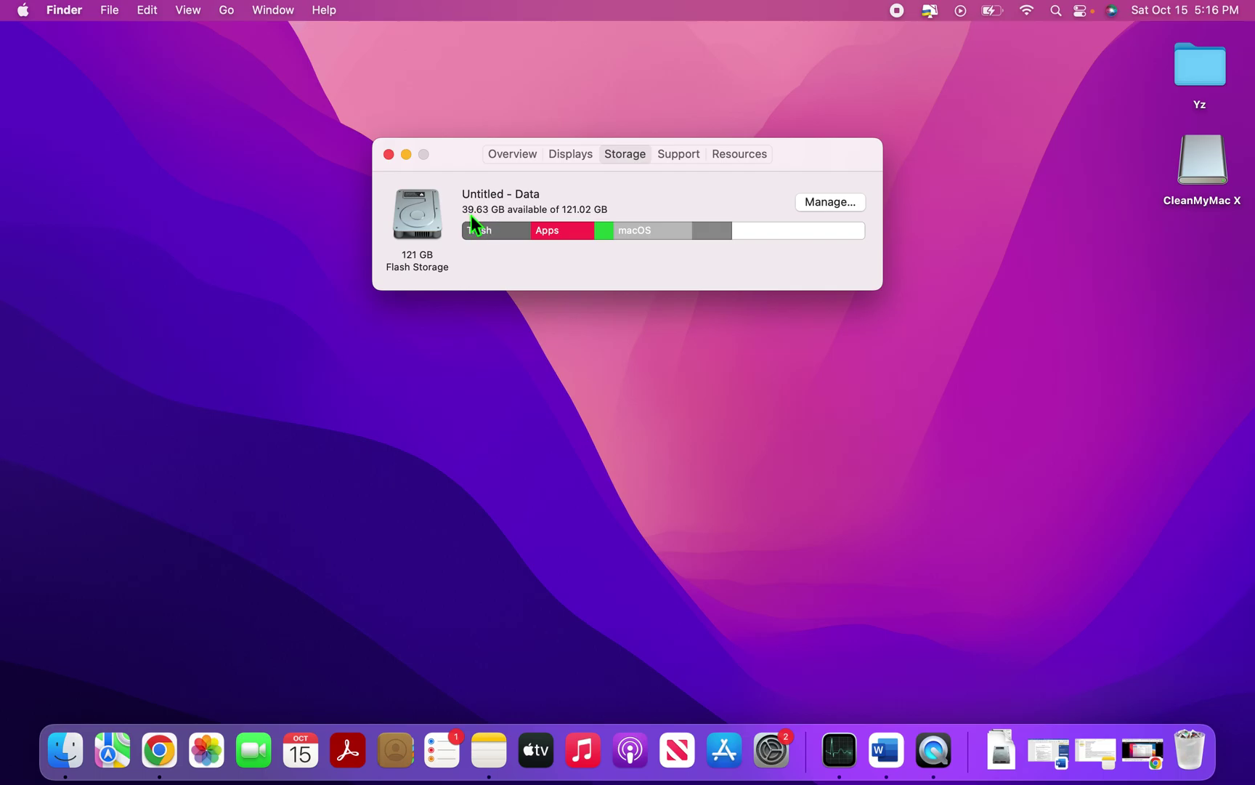
pyautogui.click(842, 203)
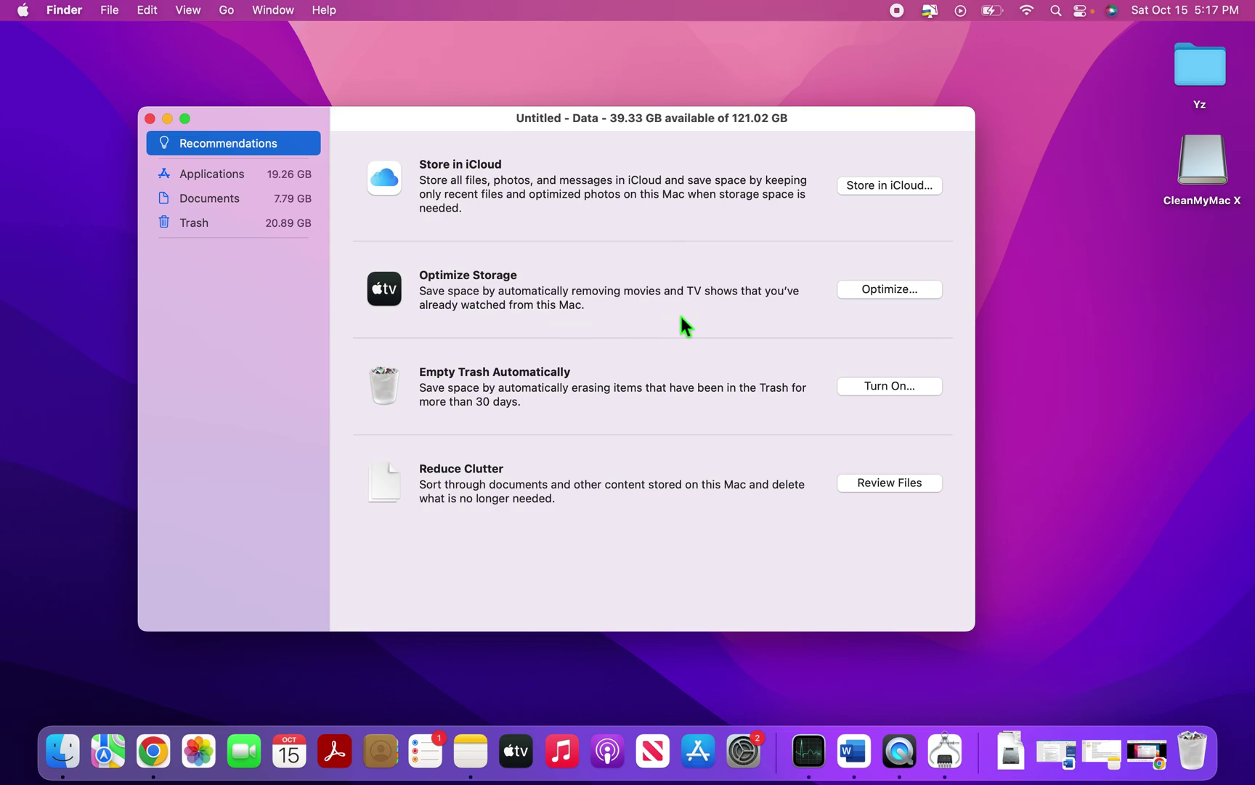
# Enable Optimize Storage for watched movies and TV, and auto-empty Trash items older than 30 days.
pyautogui.click(885, 291)
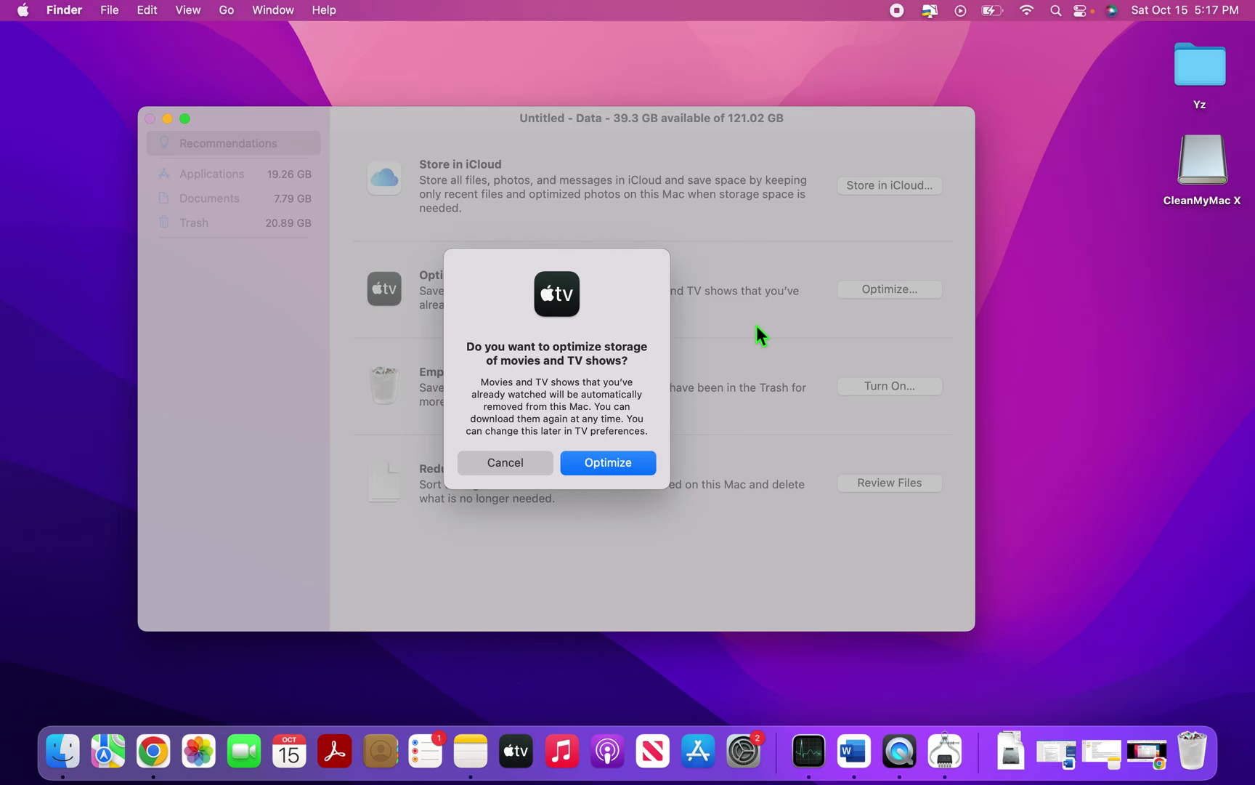
pyautogui.click(610, 469)
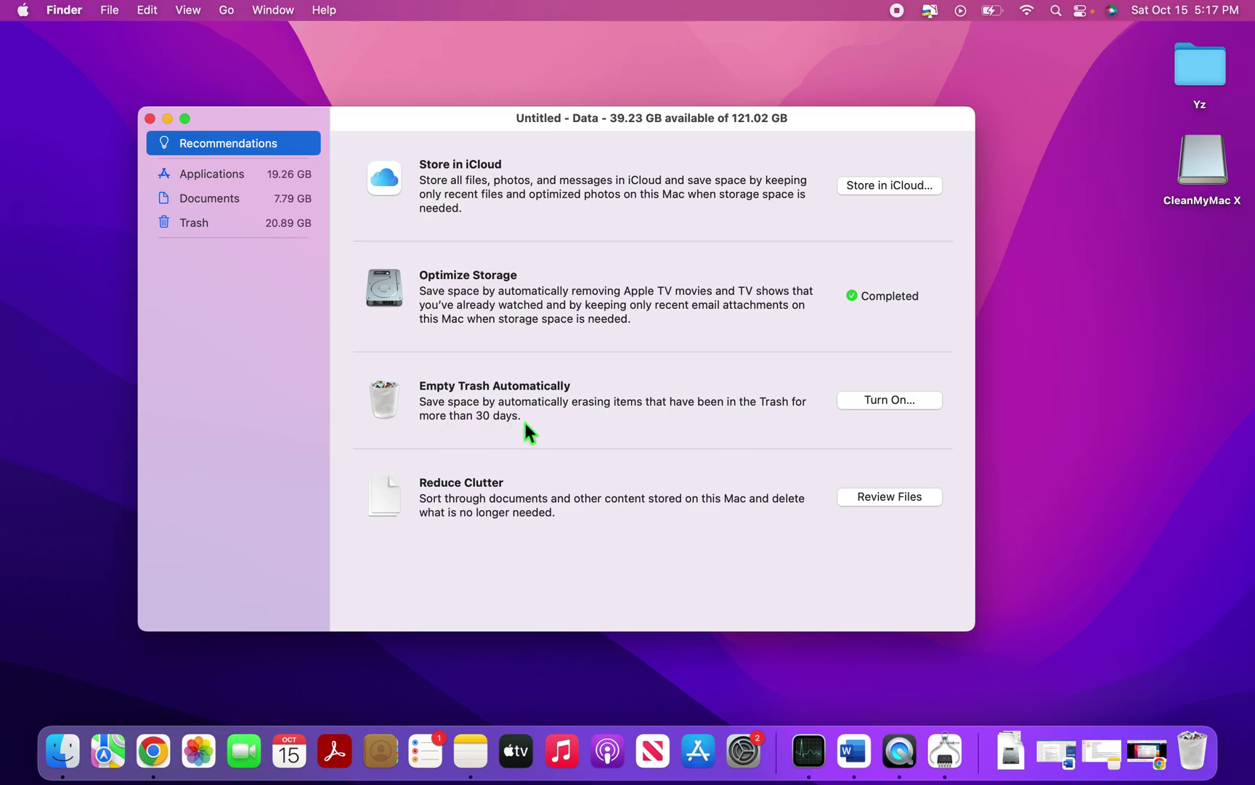
pyautogui.click(891, 401)
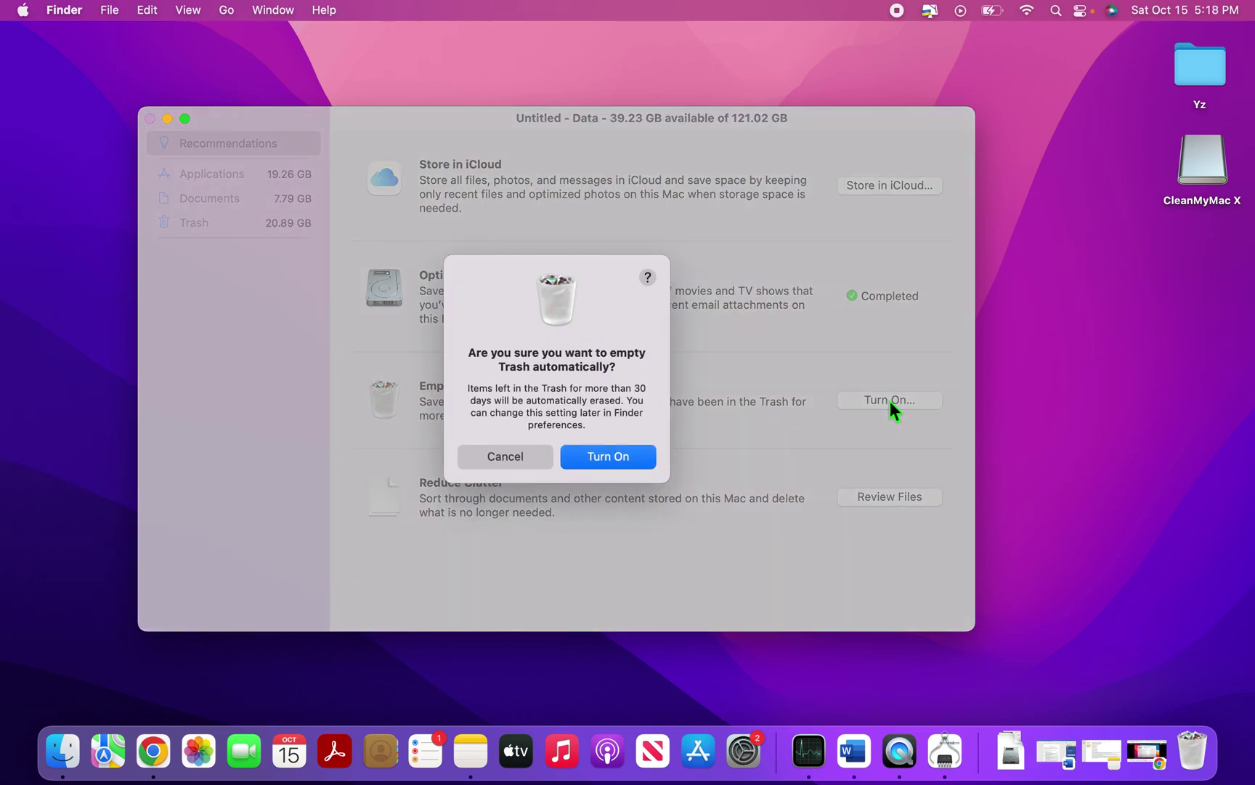
pyautogui.click(591, 458)
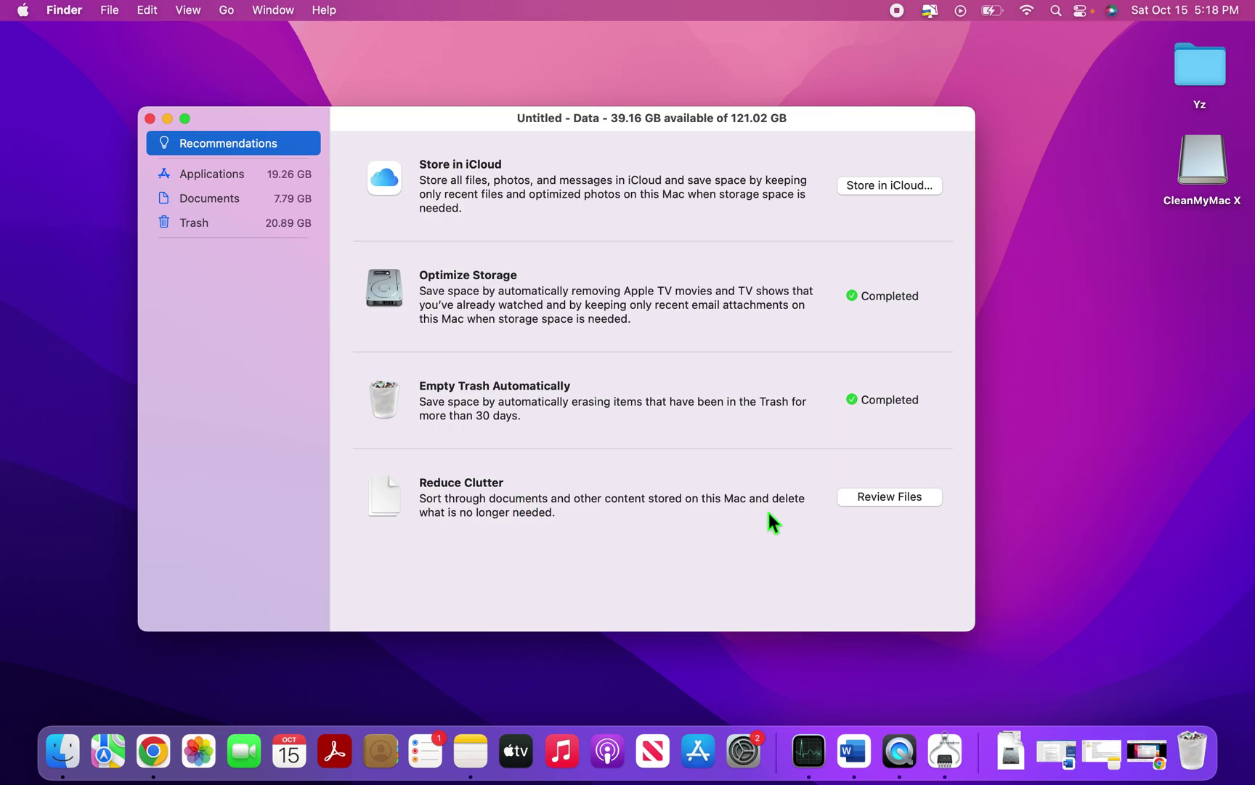
# Show Documents' Large Files sorted biggest first, headed by iMovie Library at 5.21 GB.
pyautogui.click(872, 498)
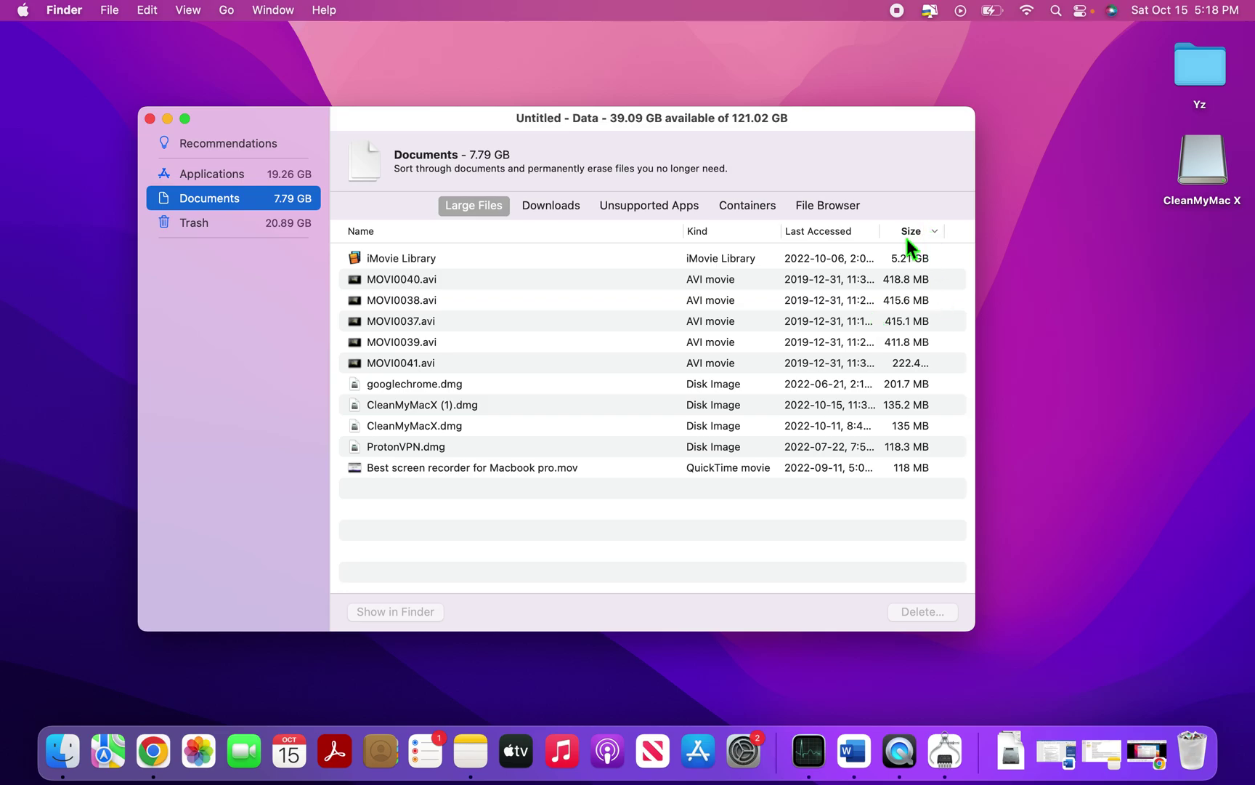
pyautogui.click(935, 233)
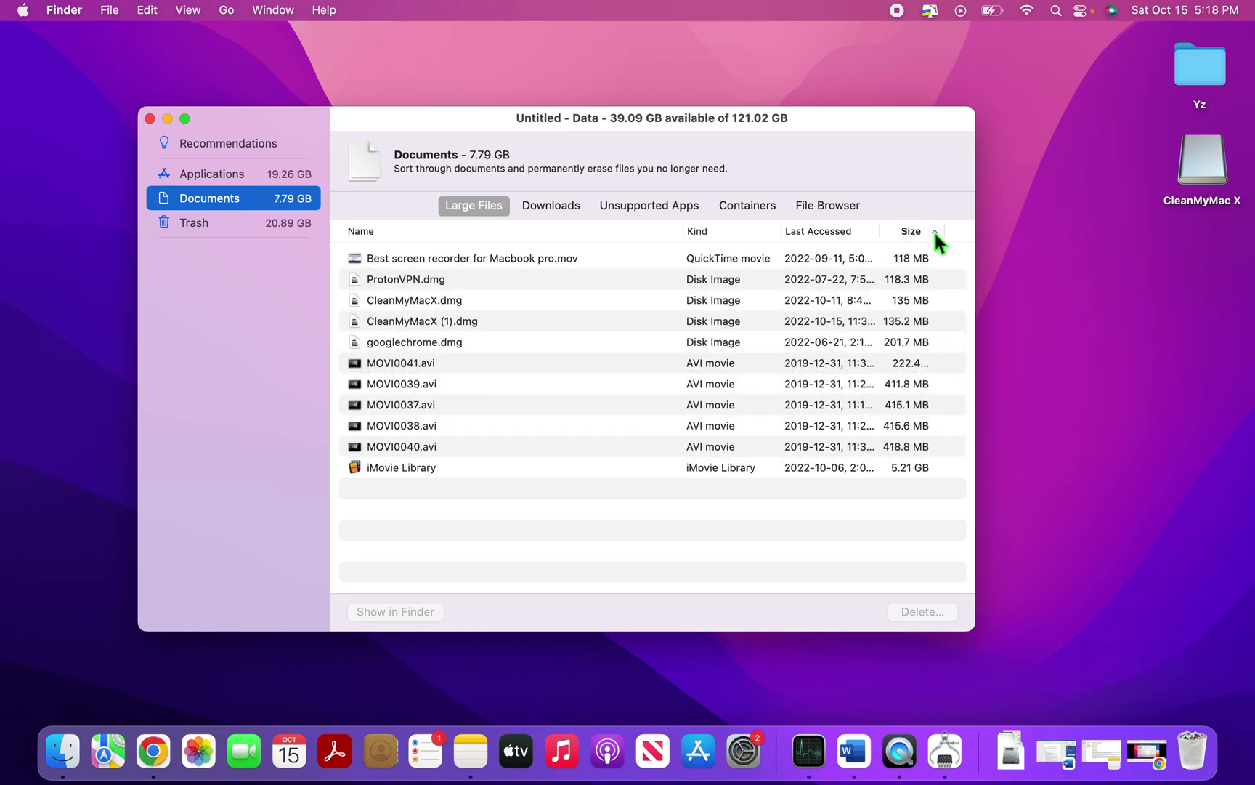
pyautogui.click(935, 233)
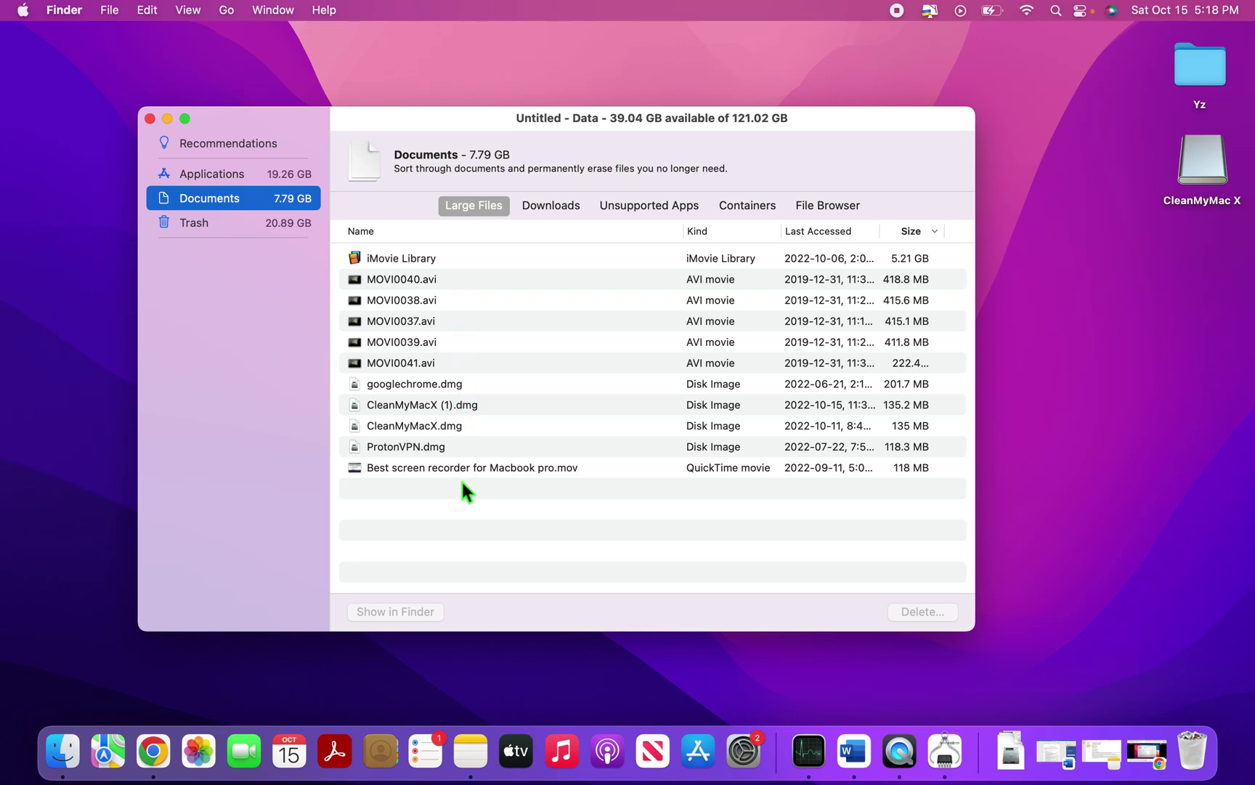
# Select MOVI0037.avi (415.1 MB) and confirm its permanent deletion.
pyautogui.click(424, 321)
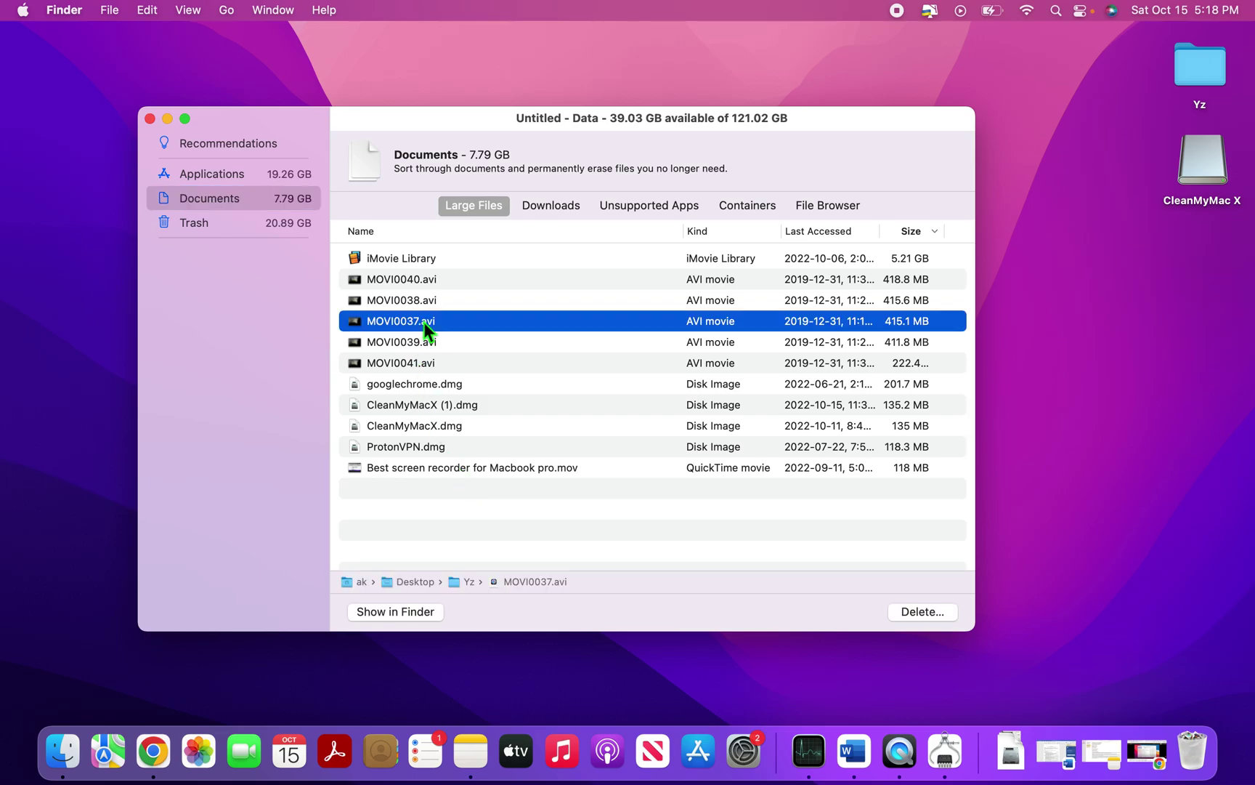
pyautogui.click(927, 614)
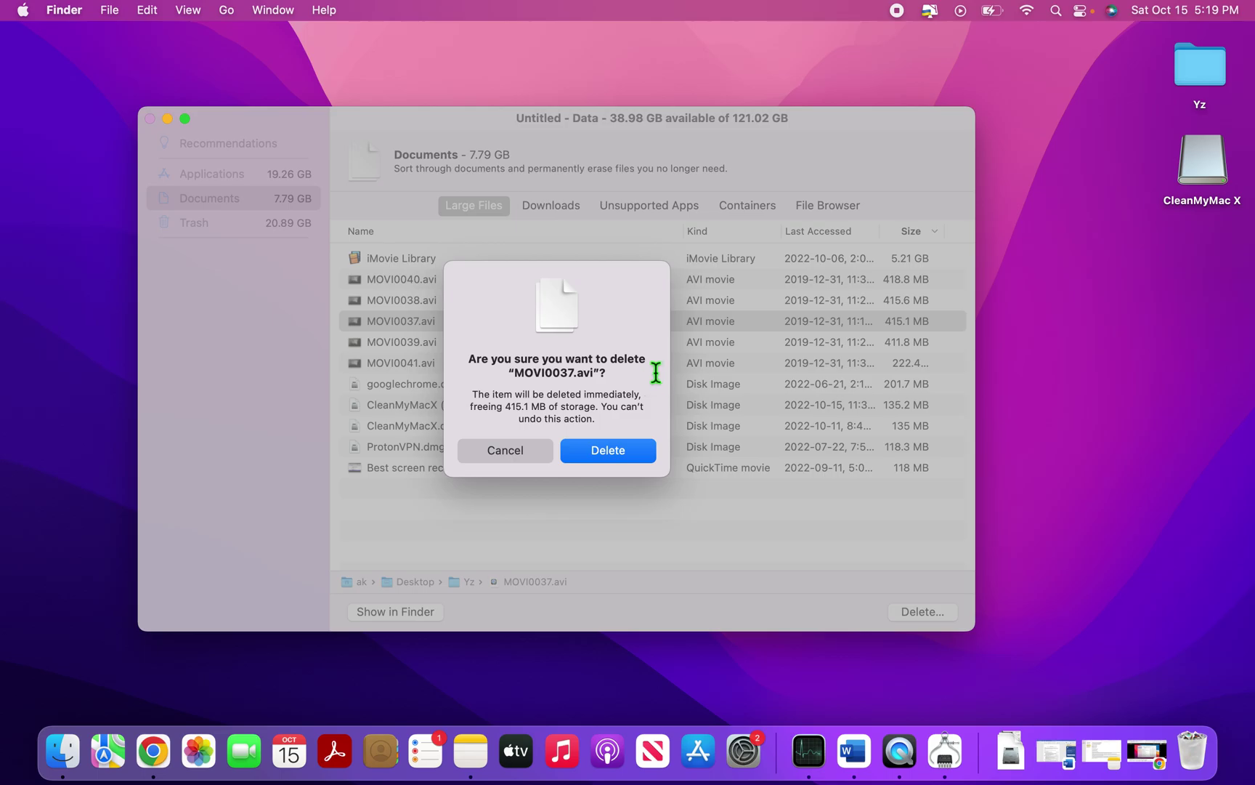
pyautogui.click(631, 451)
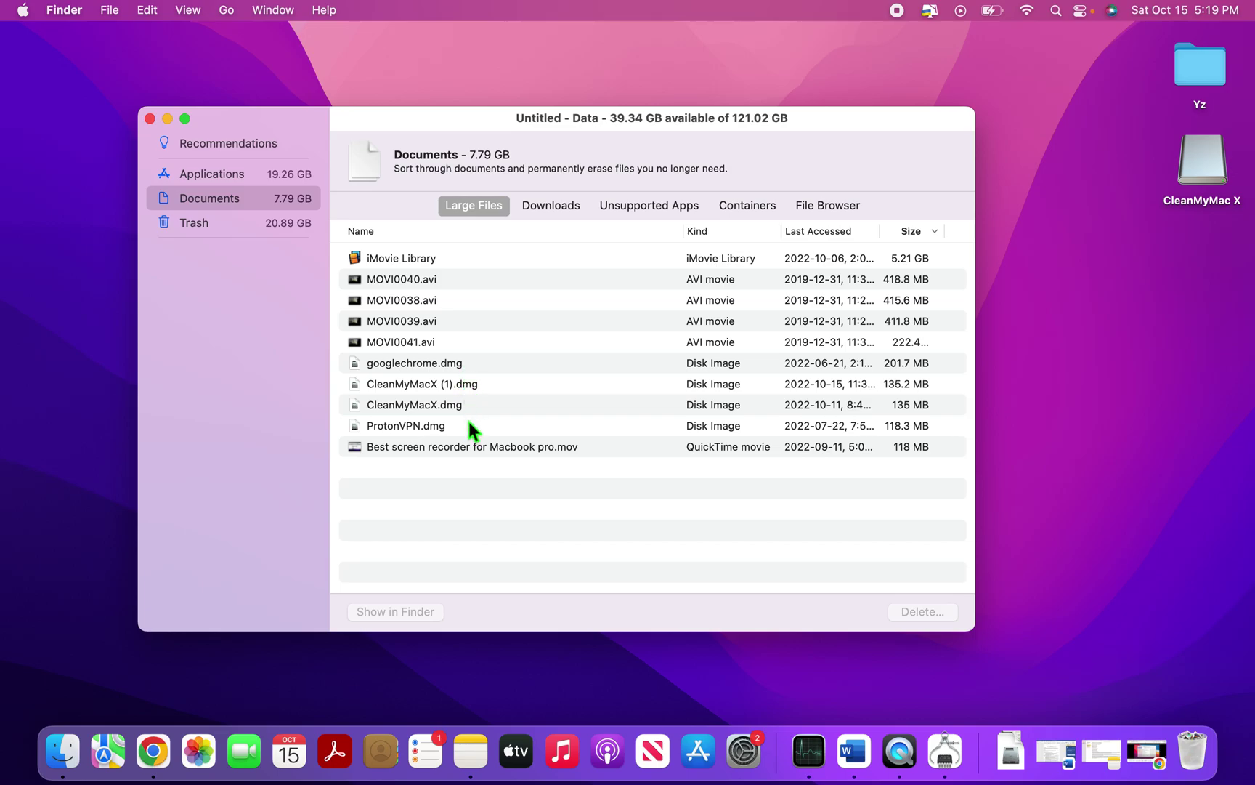
# Delete googlechrome.dmg, CleanMyMacX (1).dmg, CleanMyMacX.dmg and ProtonVPN.dmg, then show Downloads.
pyautogui.click(463, 364)
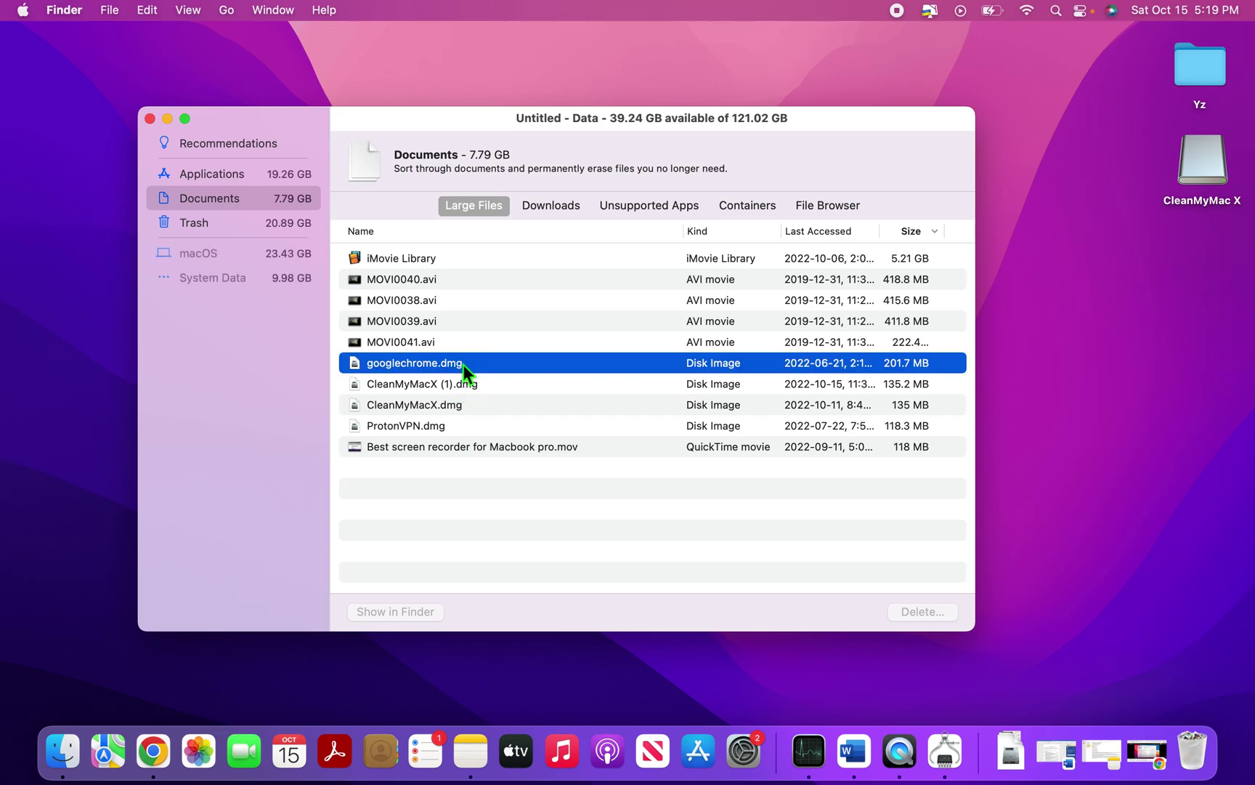
pyautogui.keyDown('super'); pyautogui.click(470, 387); pyautogui.keyUp('super')
pyautogui.keyDown('super'); pyautogui.click(469, 406); pyautogui.keyUp('super')
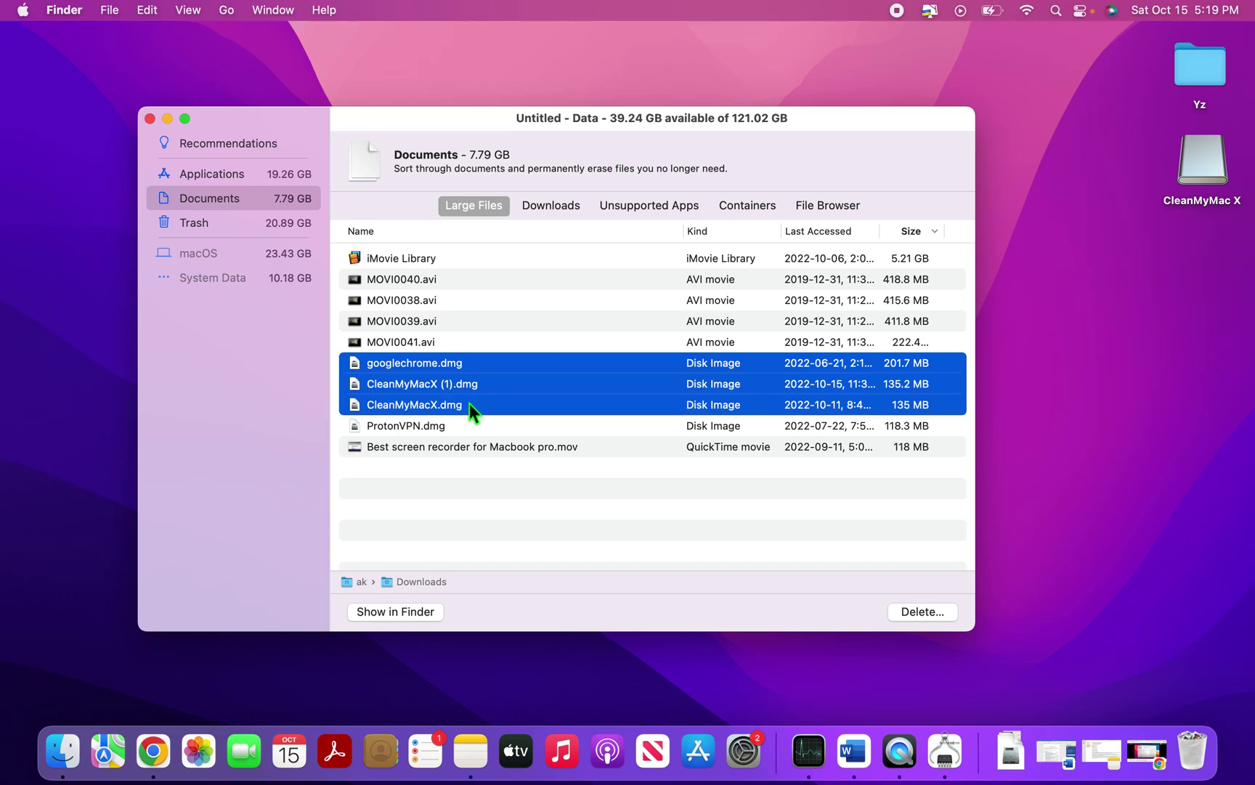
pyautogui.keyDown('super'); pyautogui.click(468, 424); pyautogui.keyUp('super')
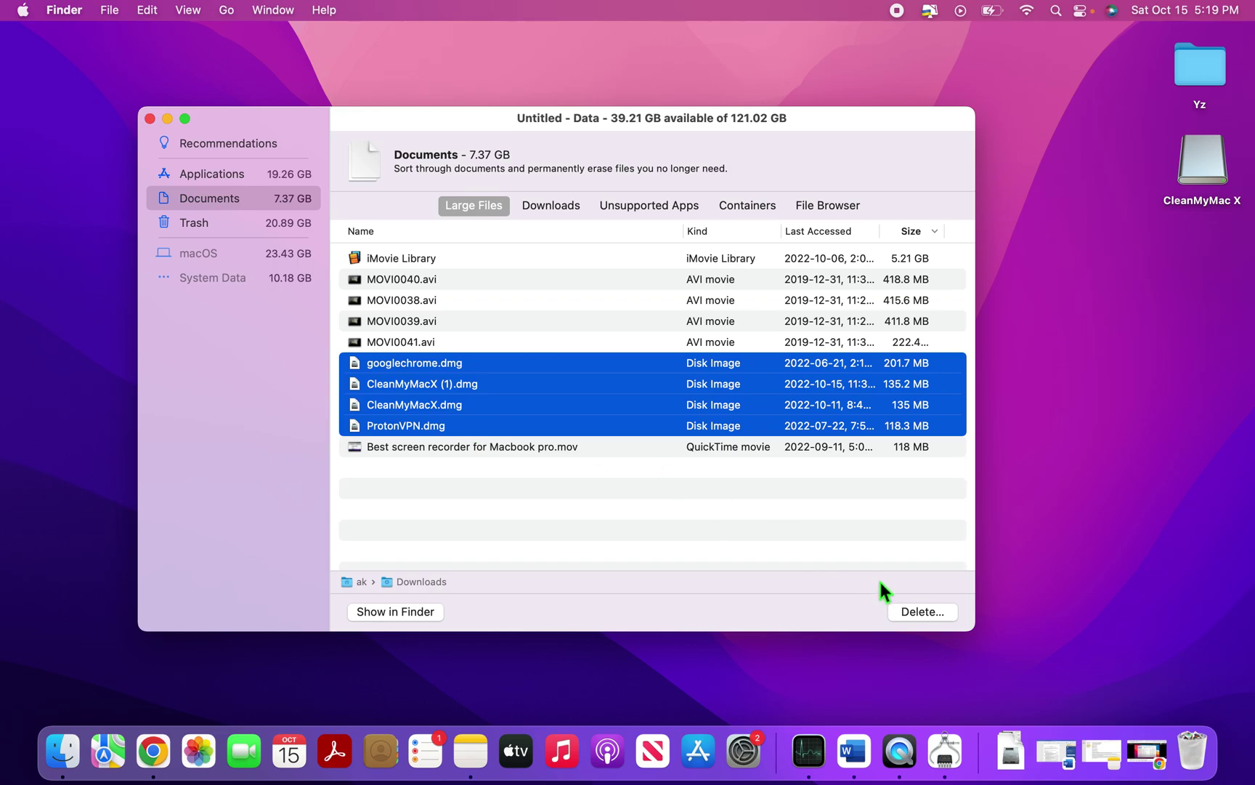
pyautogui.click(923, 611)
pyautogui.click(607, 451)
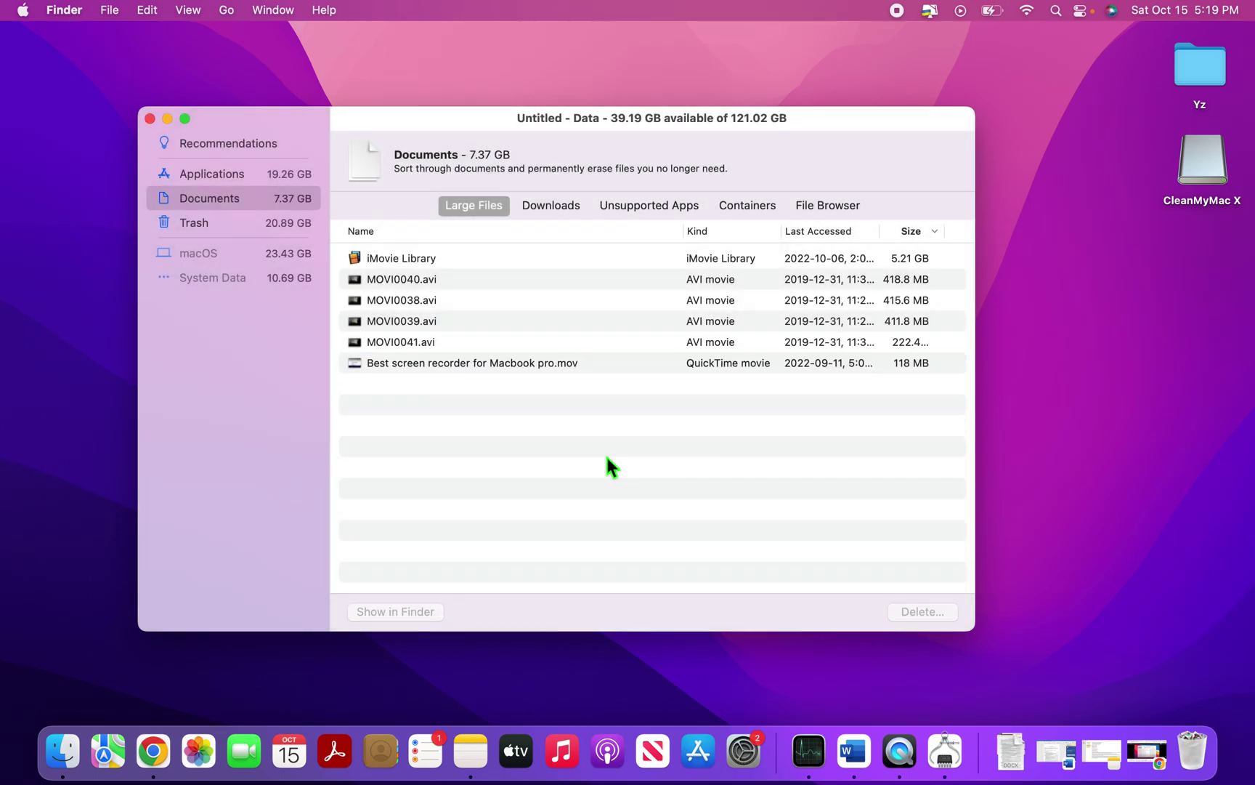
pyautogui.click(553, 208)
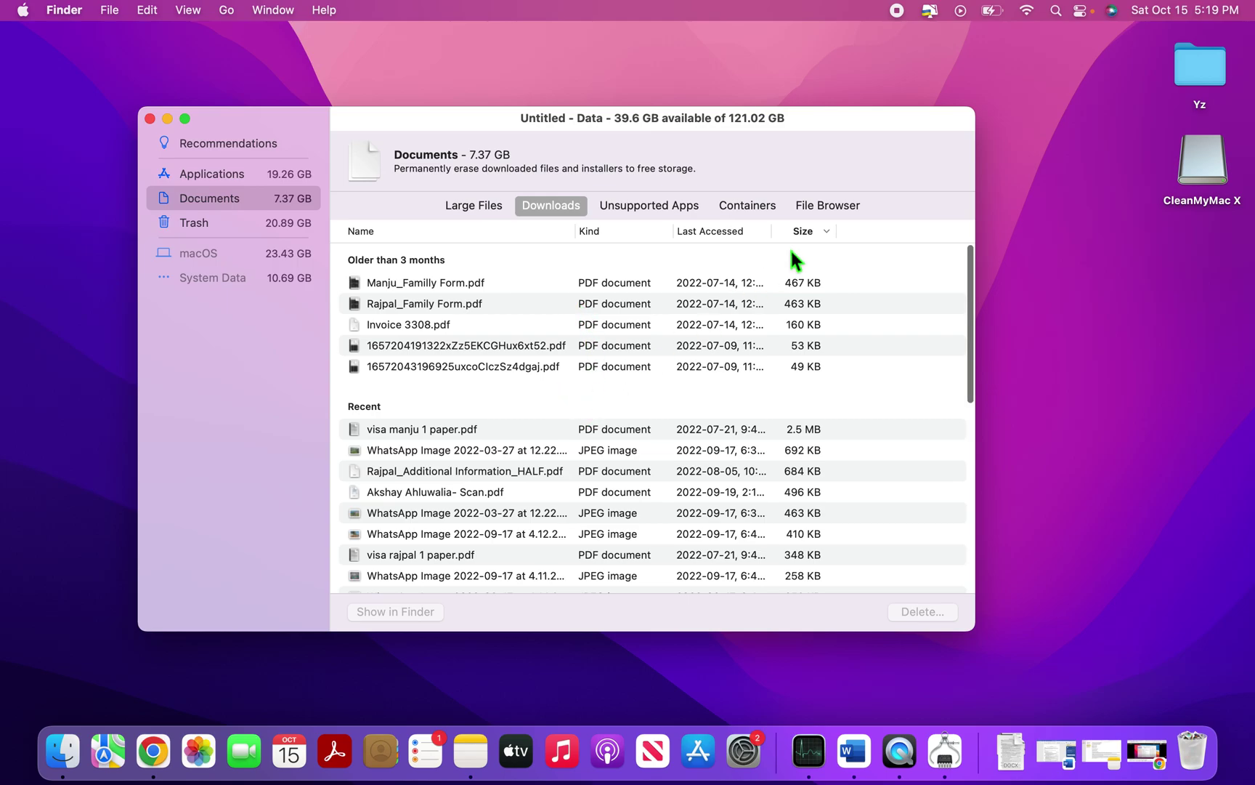
# Sort Downloads largest first, scroll through the list, then show Unsupported Apps.
pyautogui.click(827, 232)
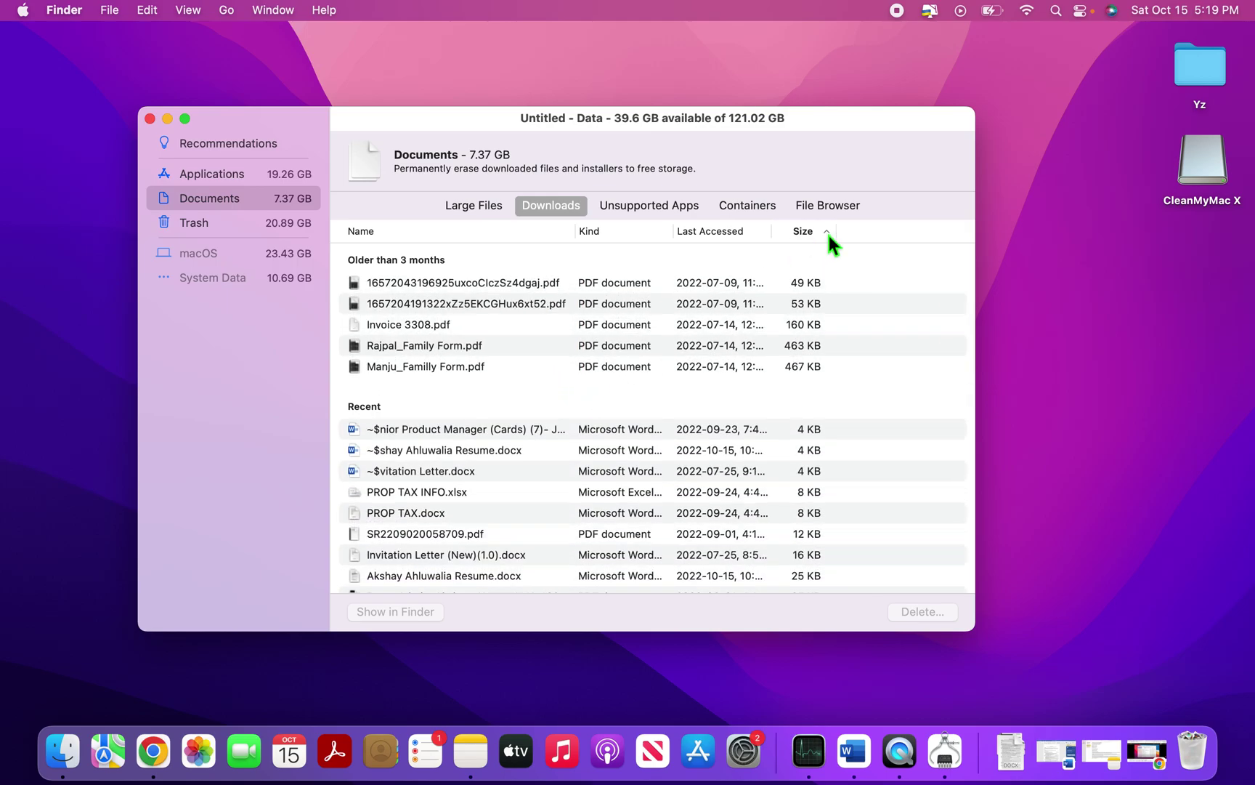
pyautogui.click(827, 231)
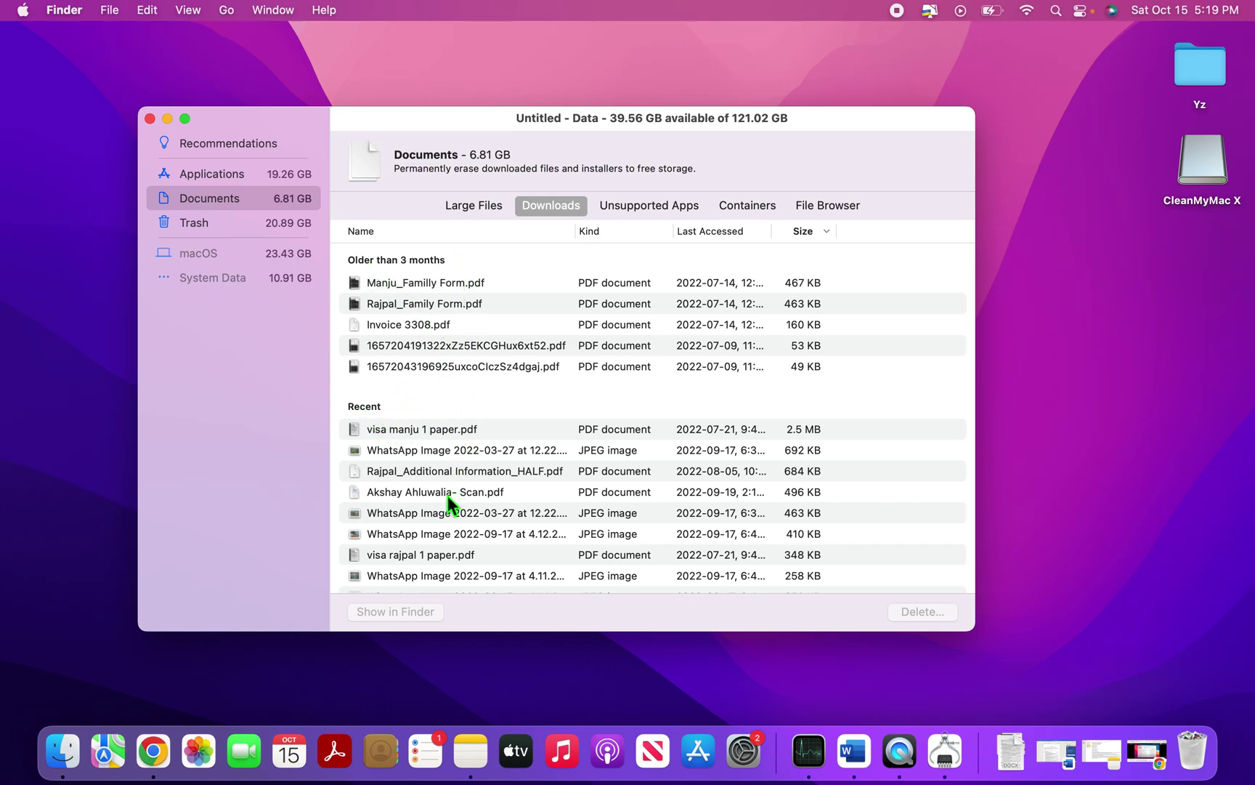
pyautogui.scroll(-5, 448, 495)
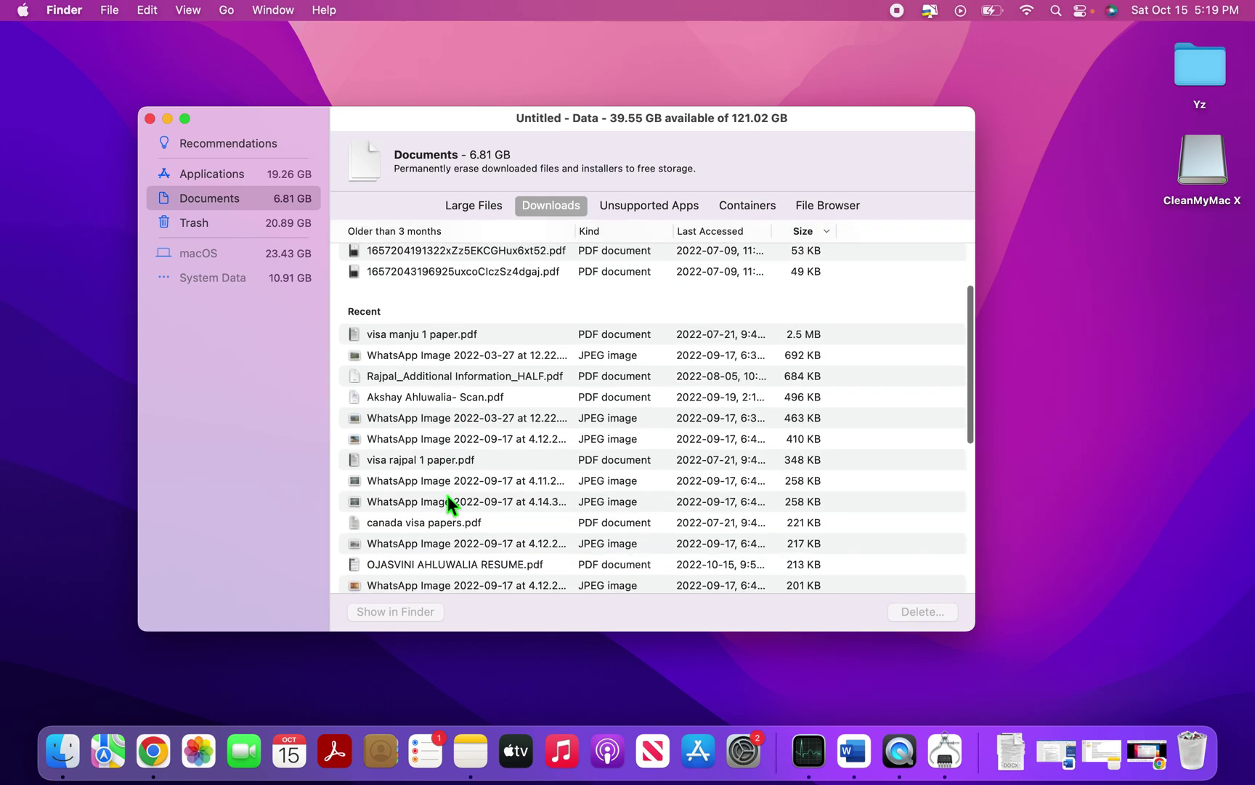
pyautogui.scroll(-5, 447, 496)
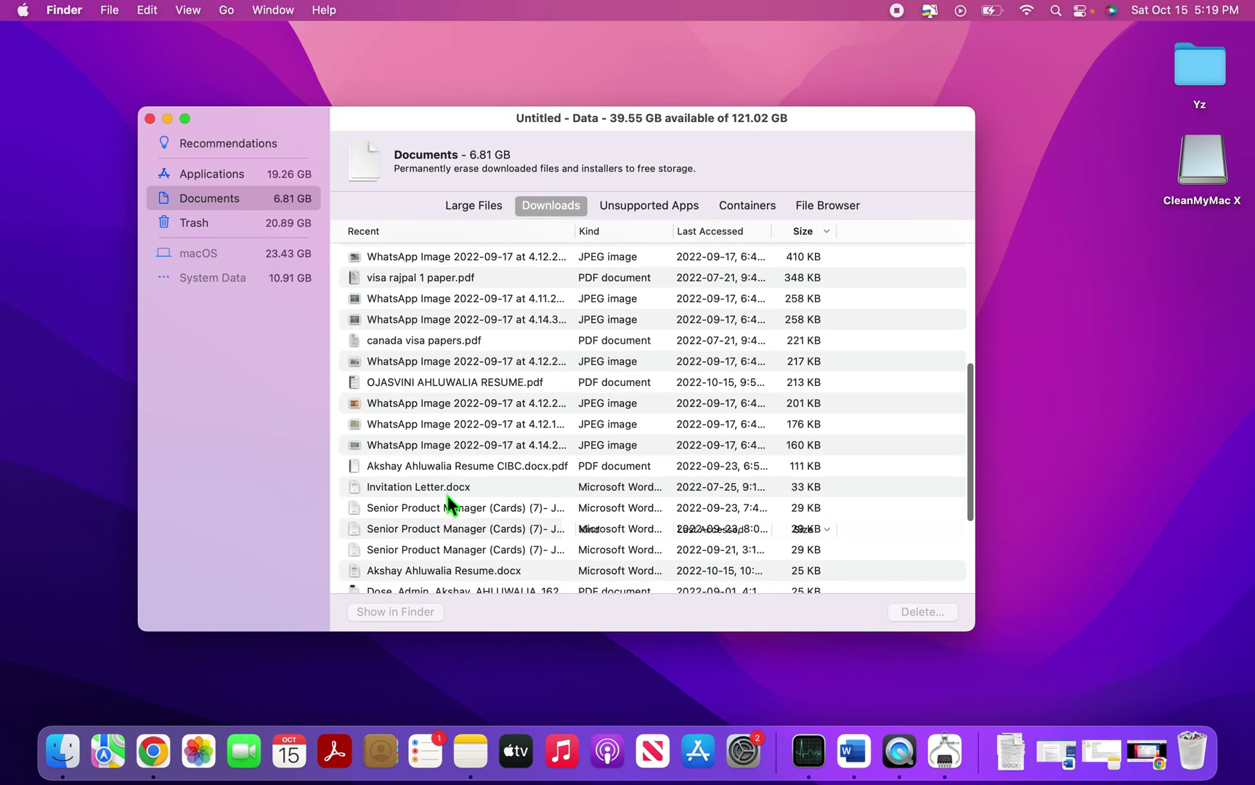
pyautogui.scroll(4, 447, 495)
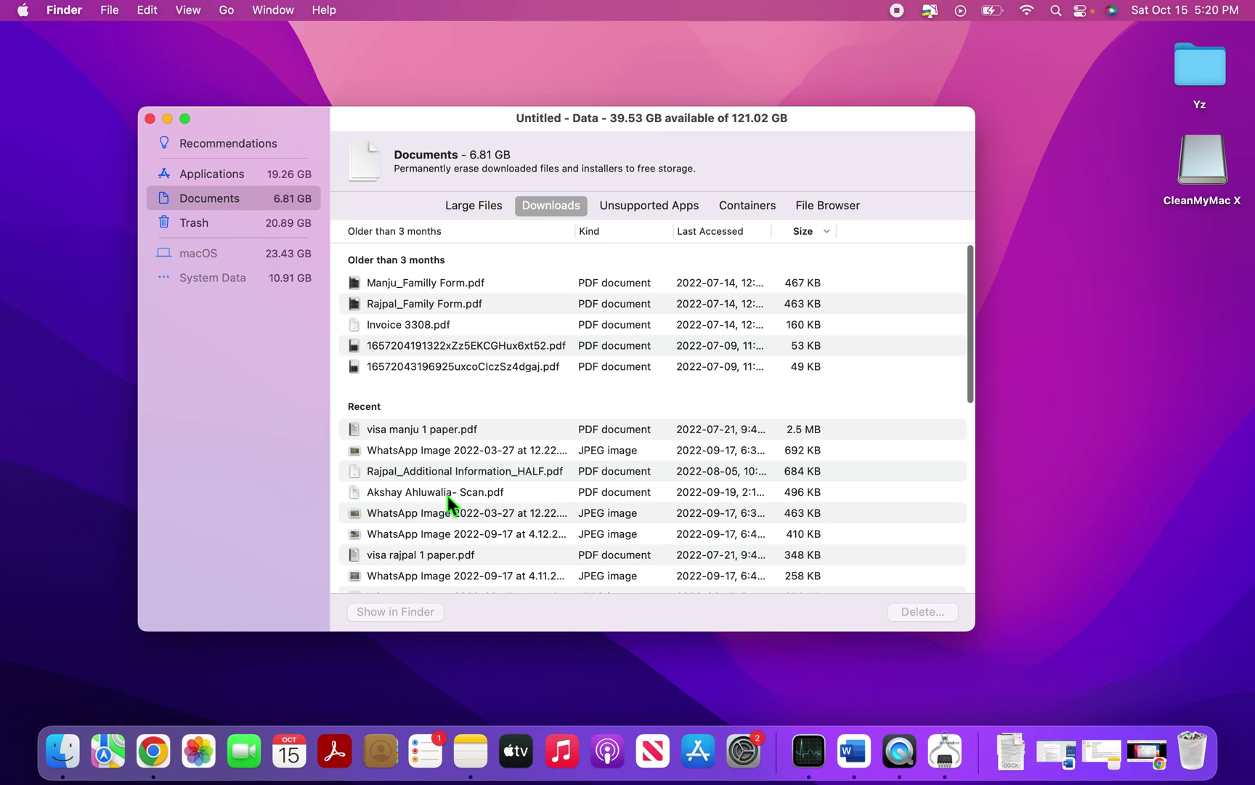
pyautogui.click(644, 206)
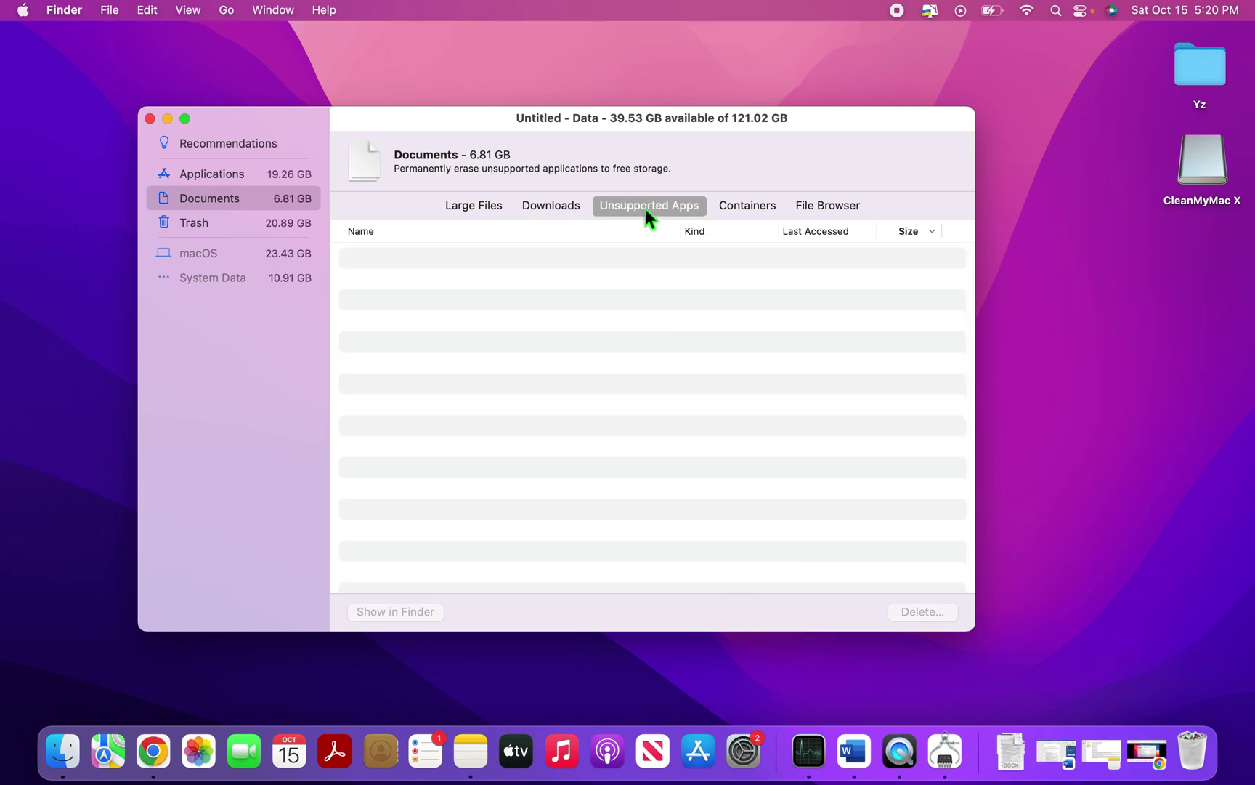
# Browse Containers and File Browser, inspecting Movies and Desktop, then list Applications by size.
pyautogui.click(742, 204)
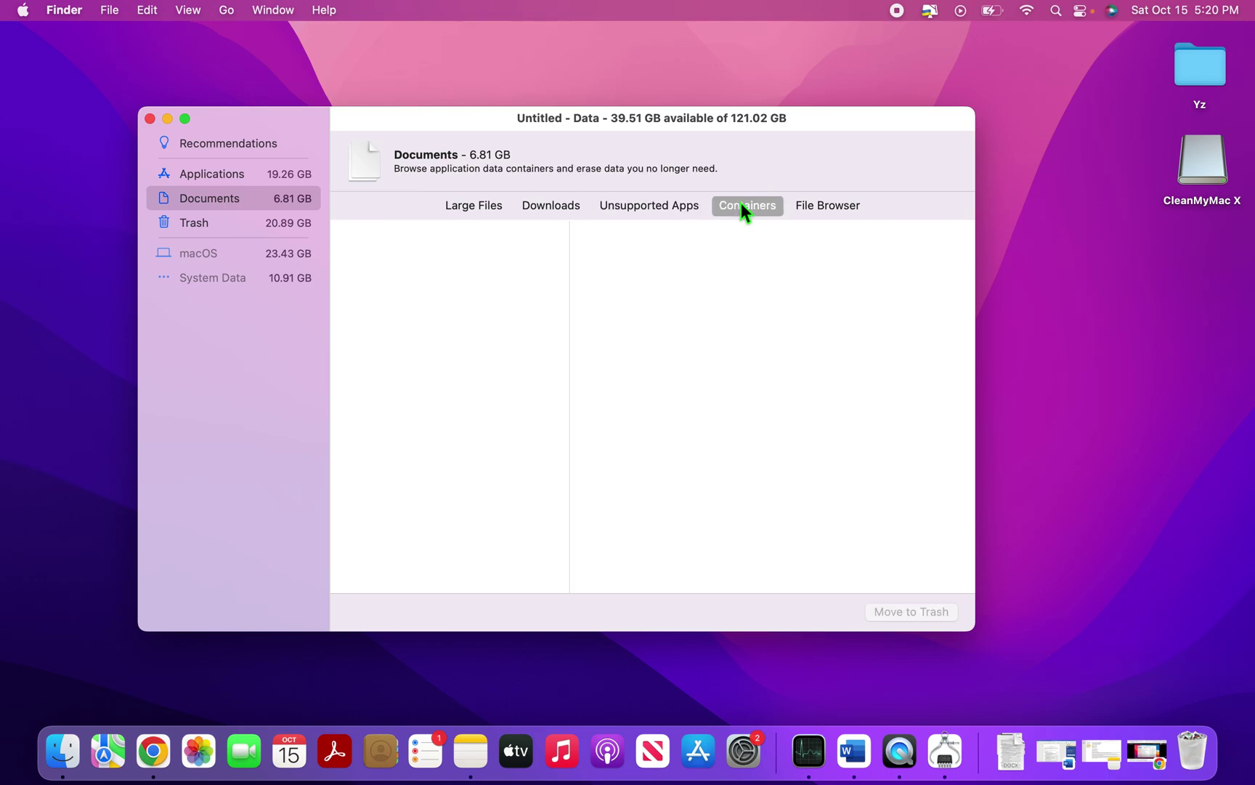
pyautogui.click(848, 205)
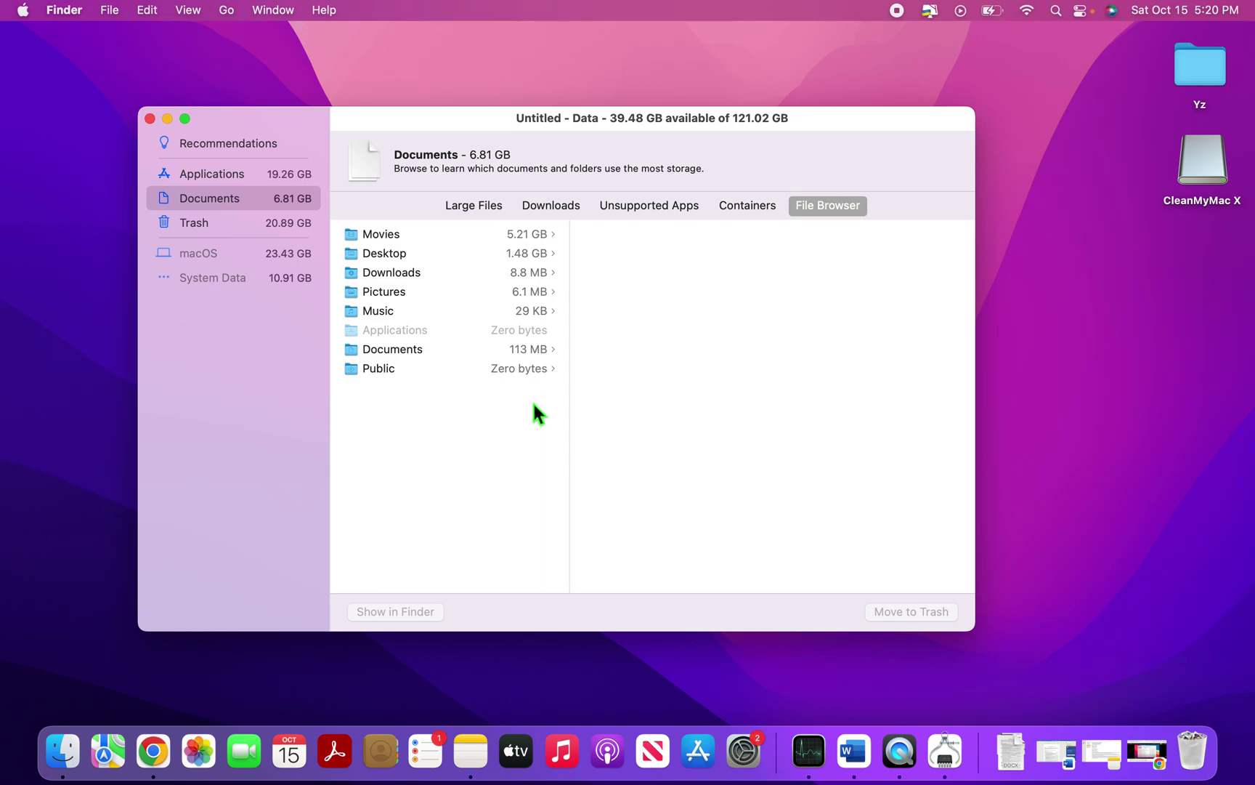
pyautogui.click(510, 231)
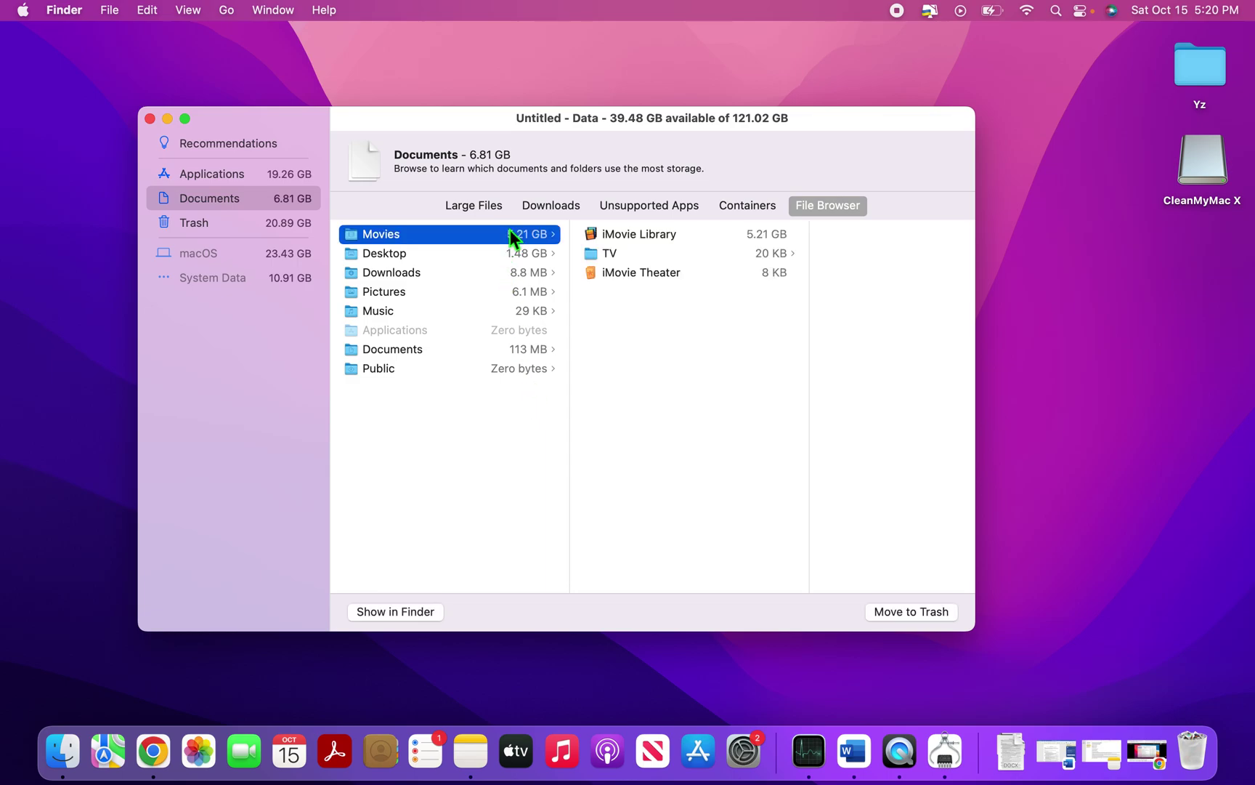
pyautogui.click(467, 255)
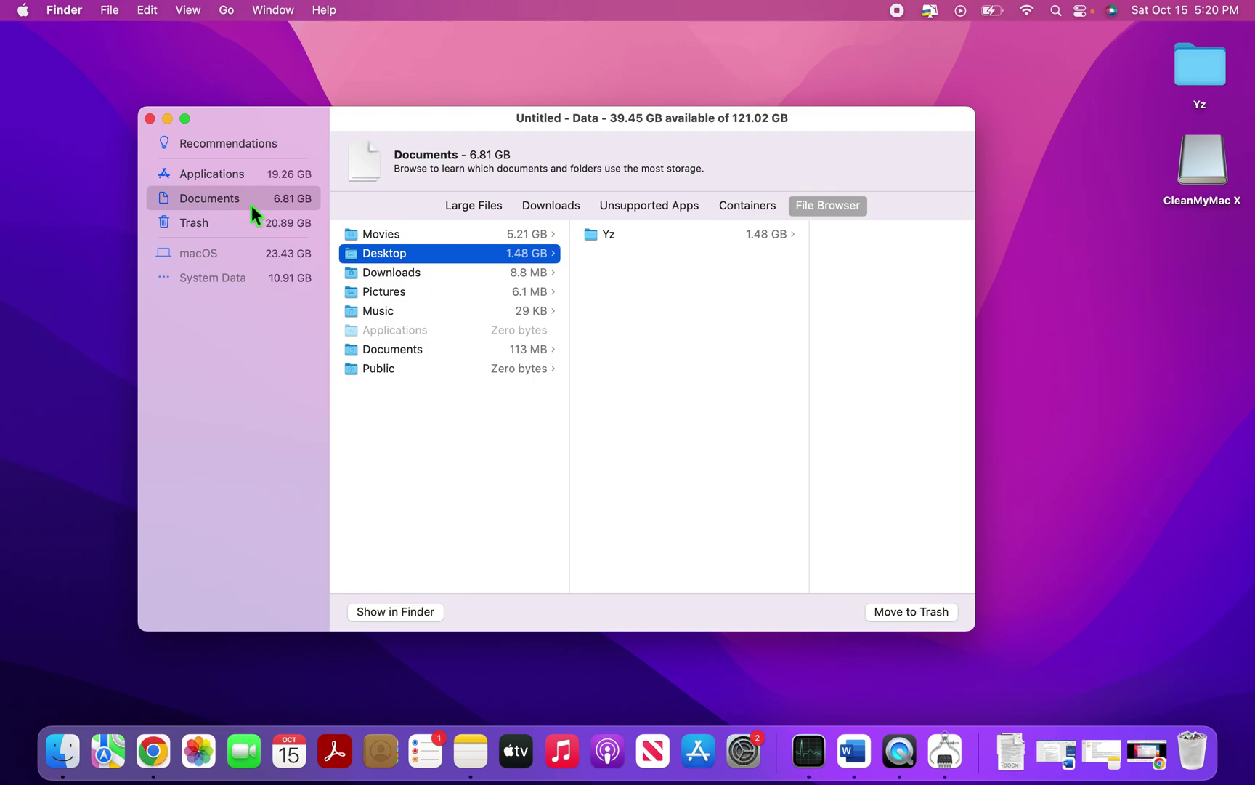
pyautogui.click(215, 178)
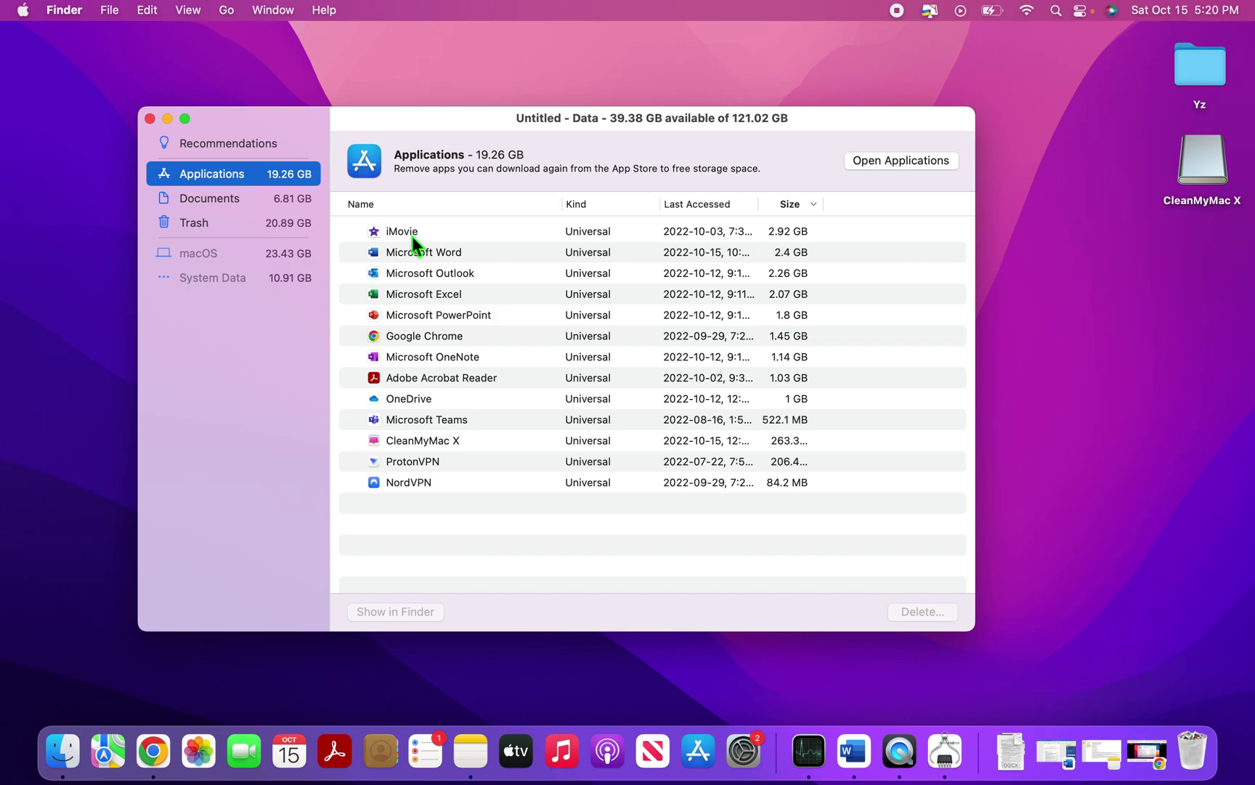
# Select Microsoft OneNote in Applications and request its 1.14 GB deletion.
pyautogui.click(434, 355)
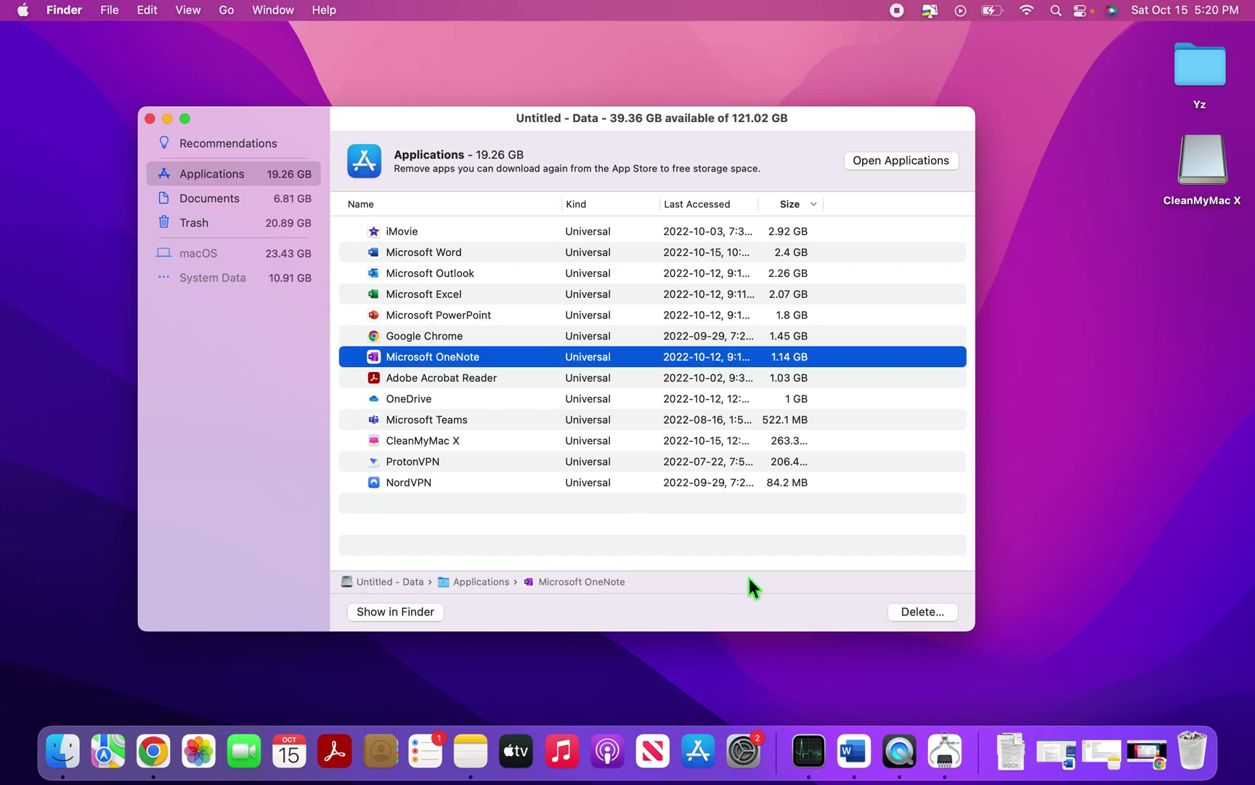
pyautogui.click(923, 611)
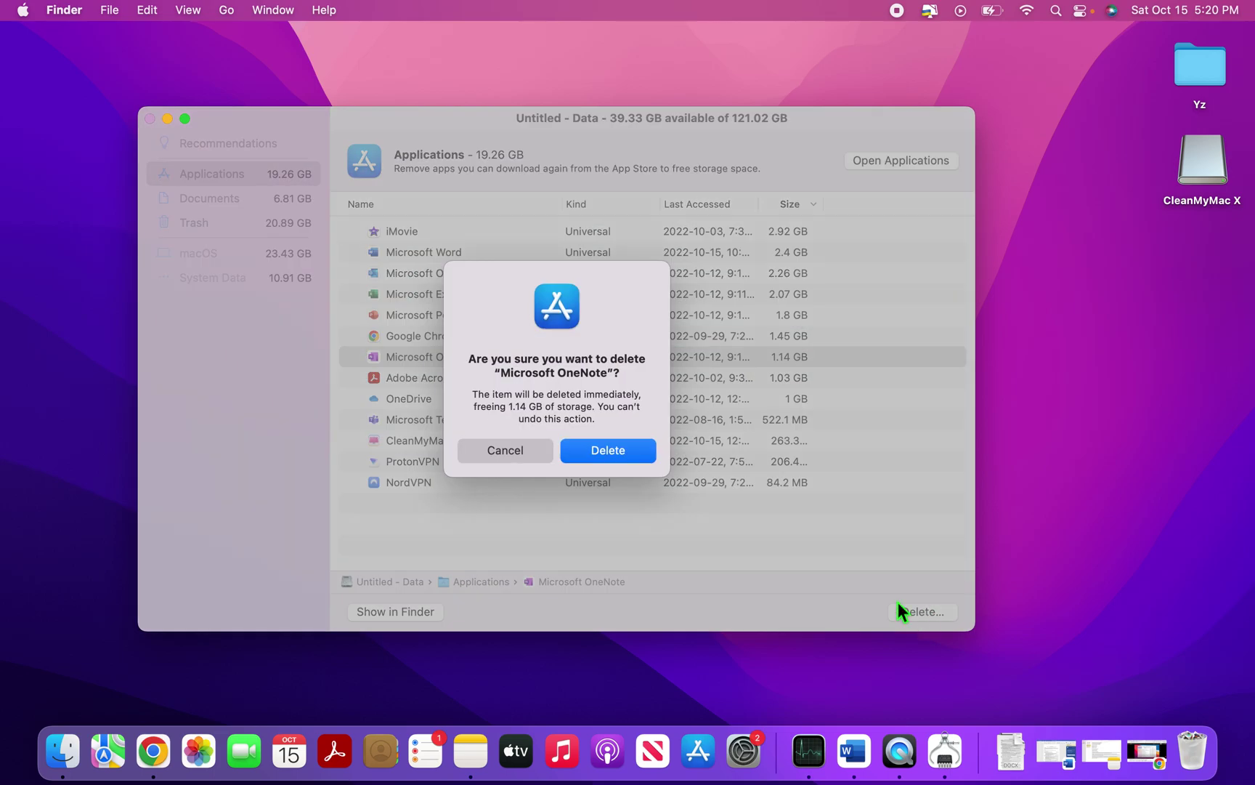
# Confirm OneNote's deletion with the account password, then view the 20.89 GB Trash.
pyautogui.click(612, 443)
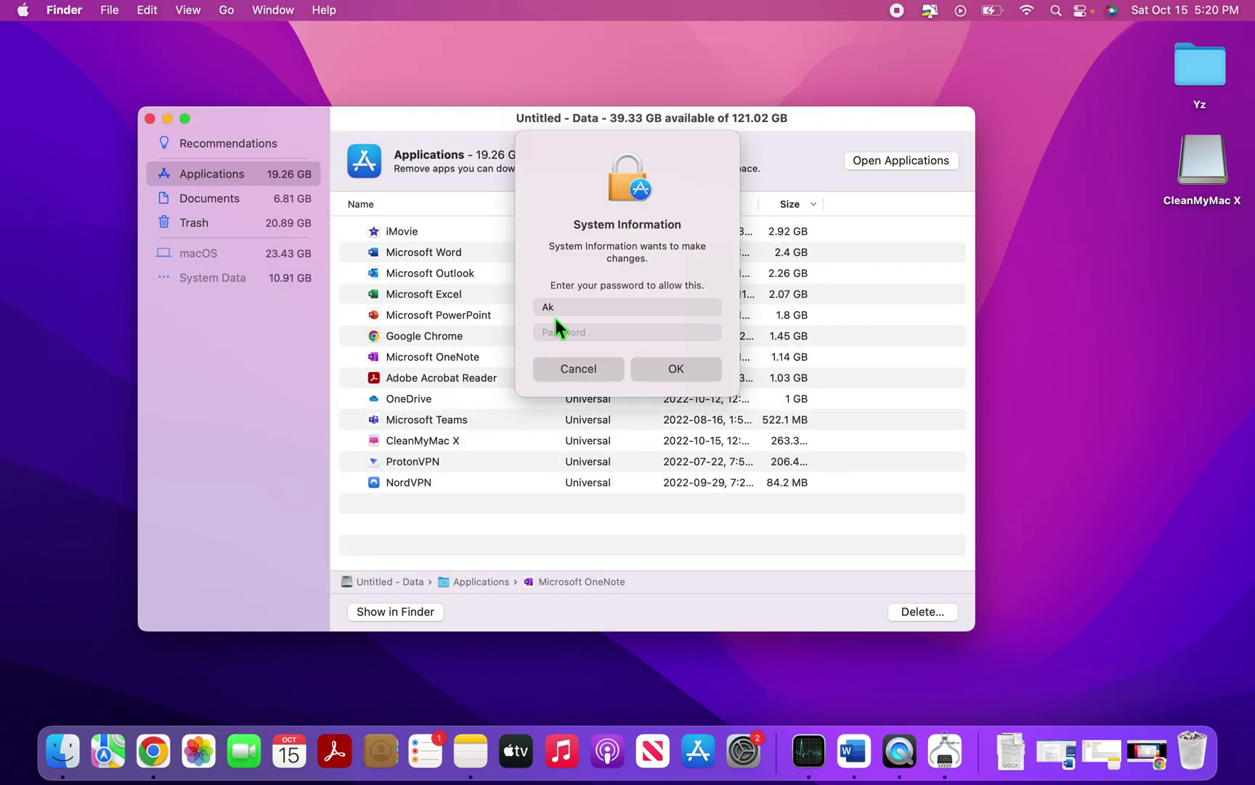
pyautogui.click(576, 339)
pyautogui.write('••••')
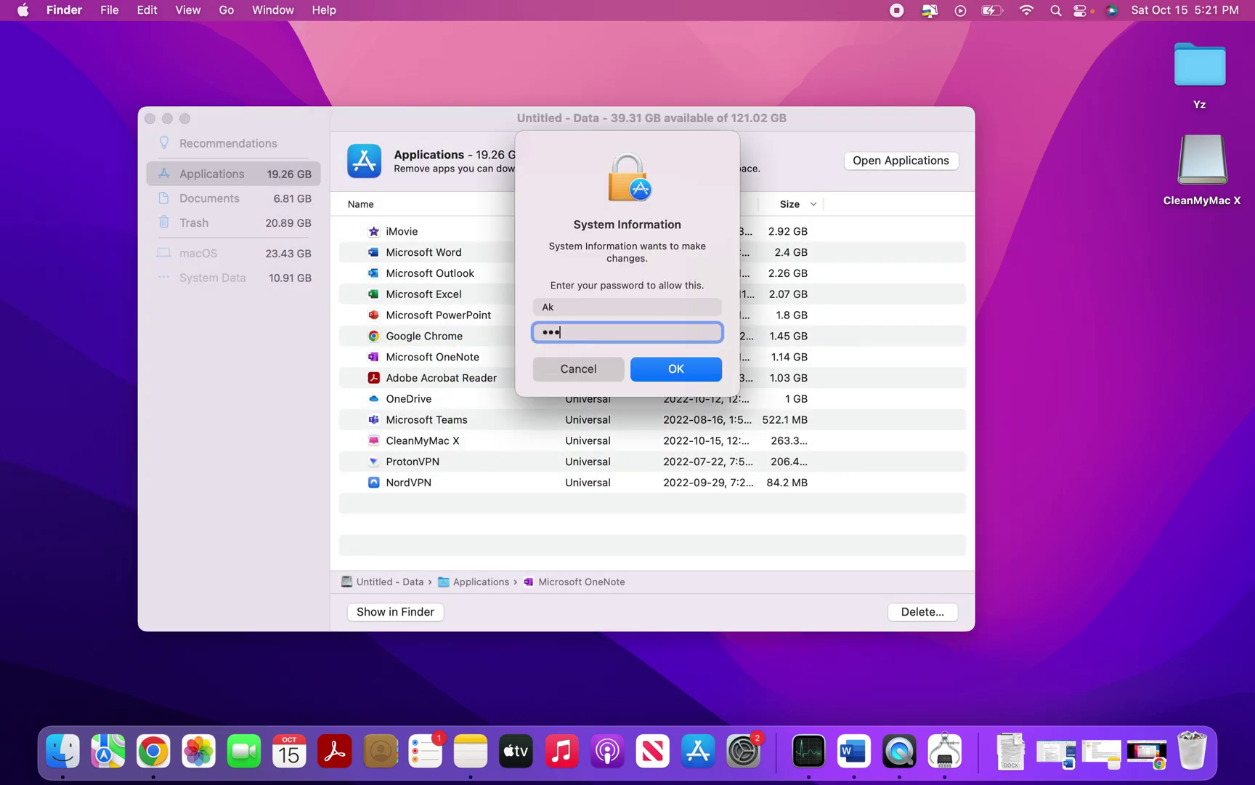
pyautogui.click(675, 368)
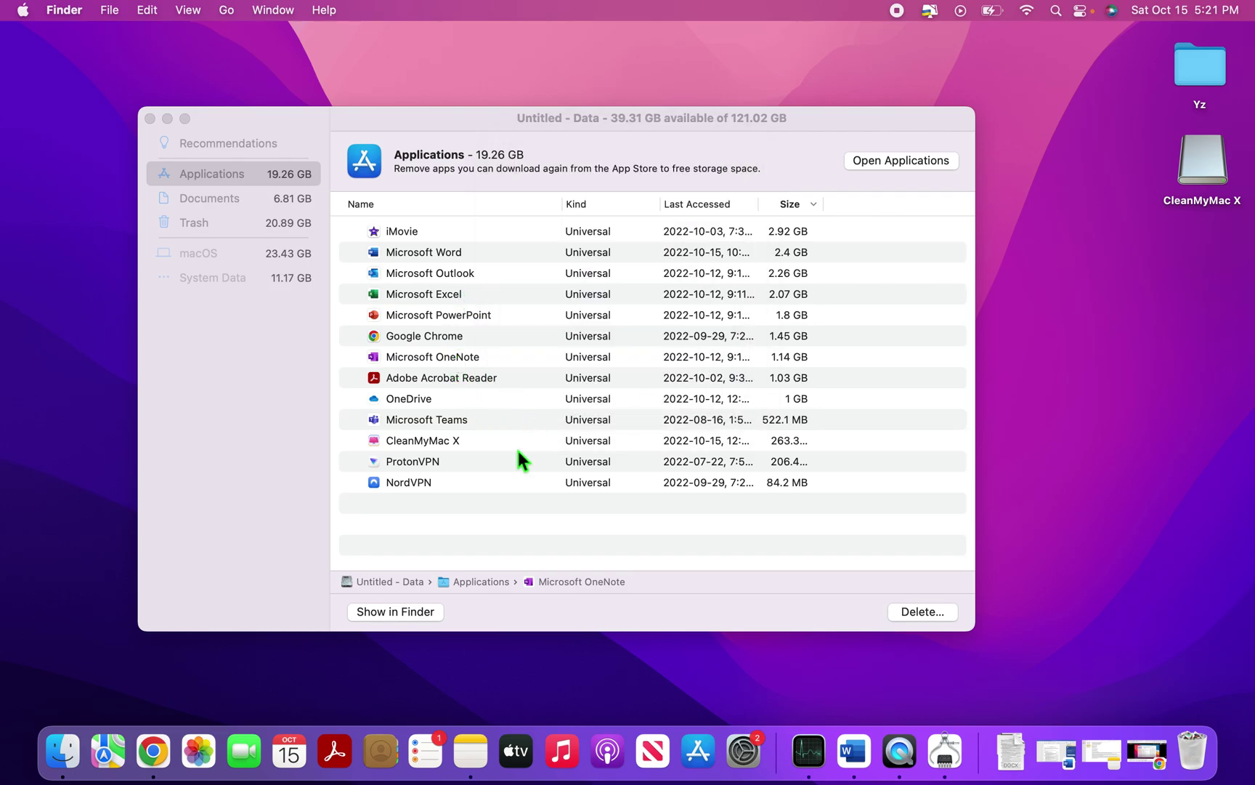
pyautogui.click(513, 509)
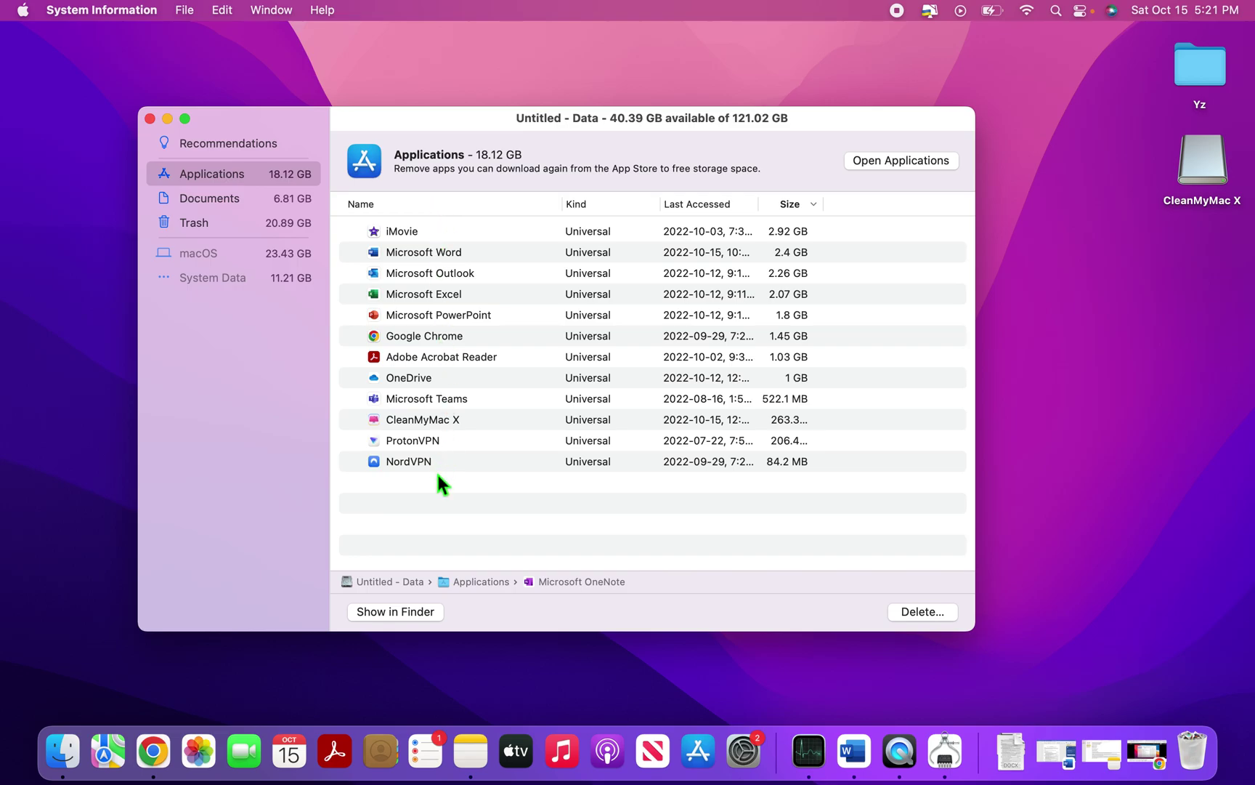
pyautogui.click(211, 225)
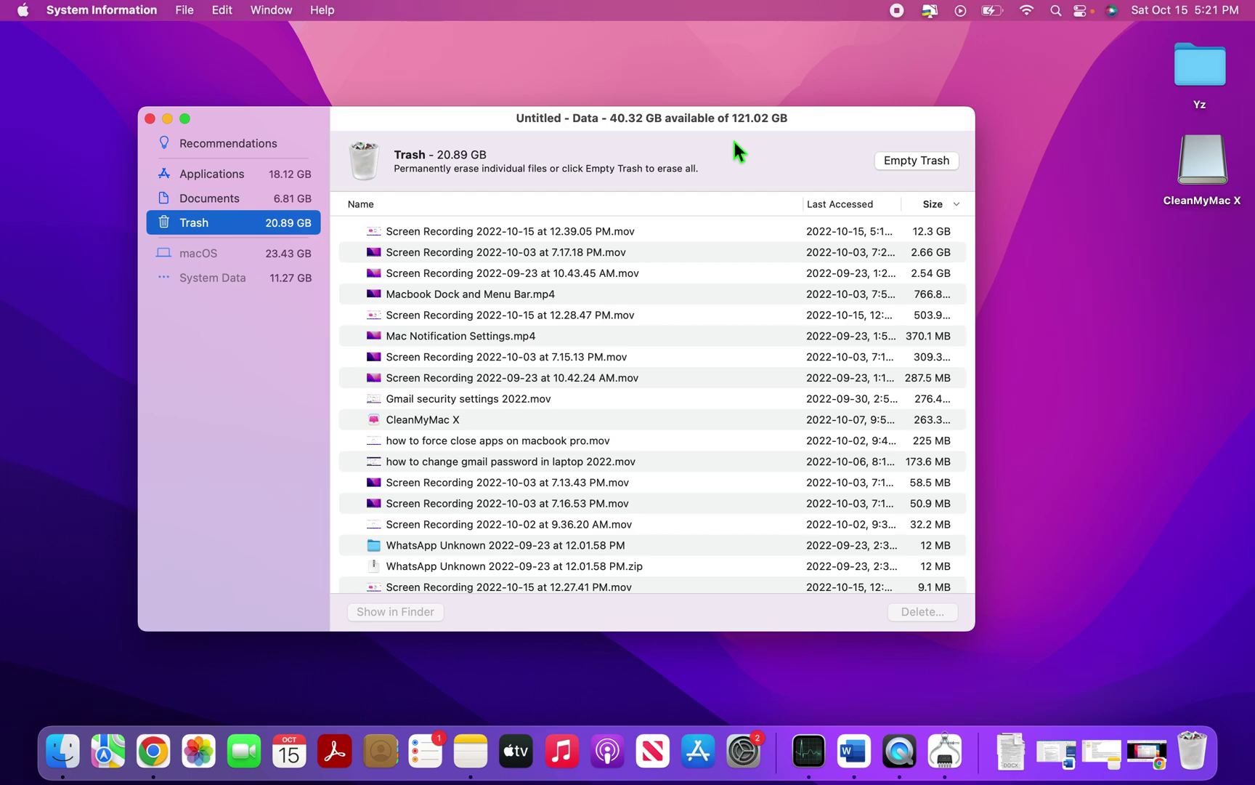
# Empty all 20.89 GB from the Trash permanently, freeing space to 55.89 GB available.
pyautogui.click(901, 162)
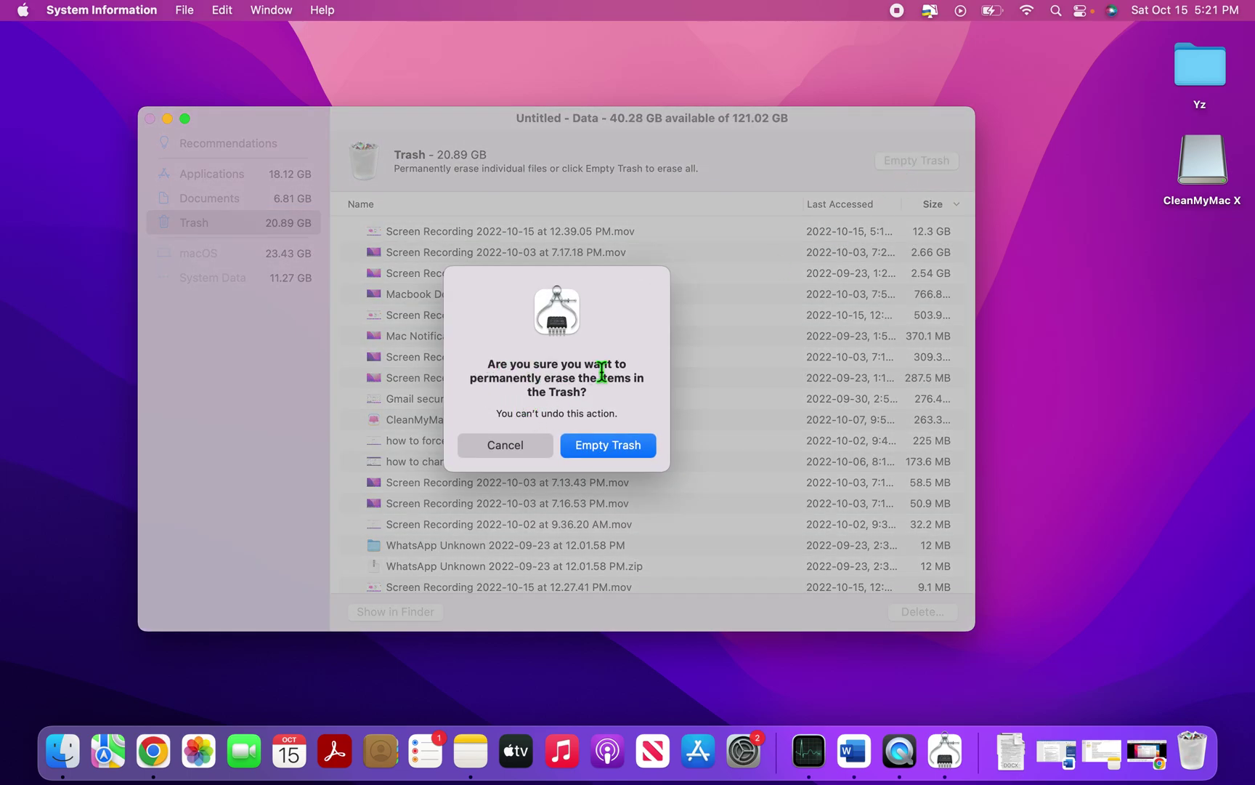
pyautogui.click(605, 448)
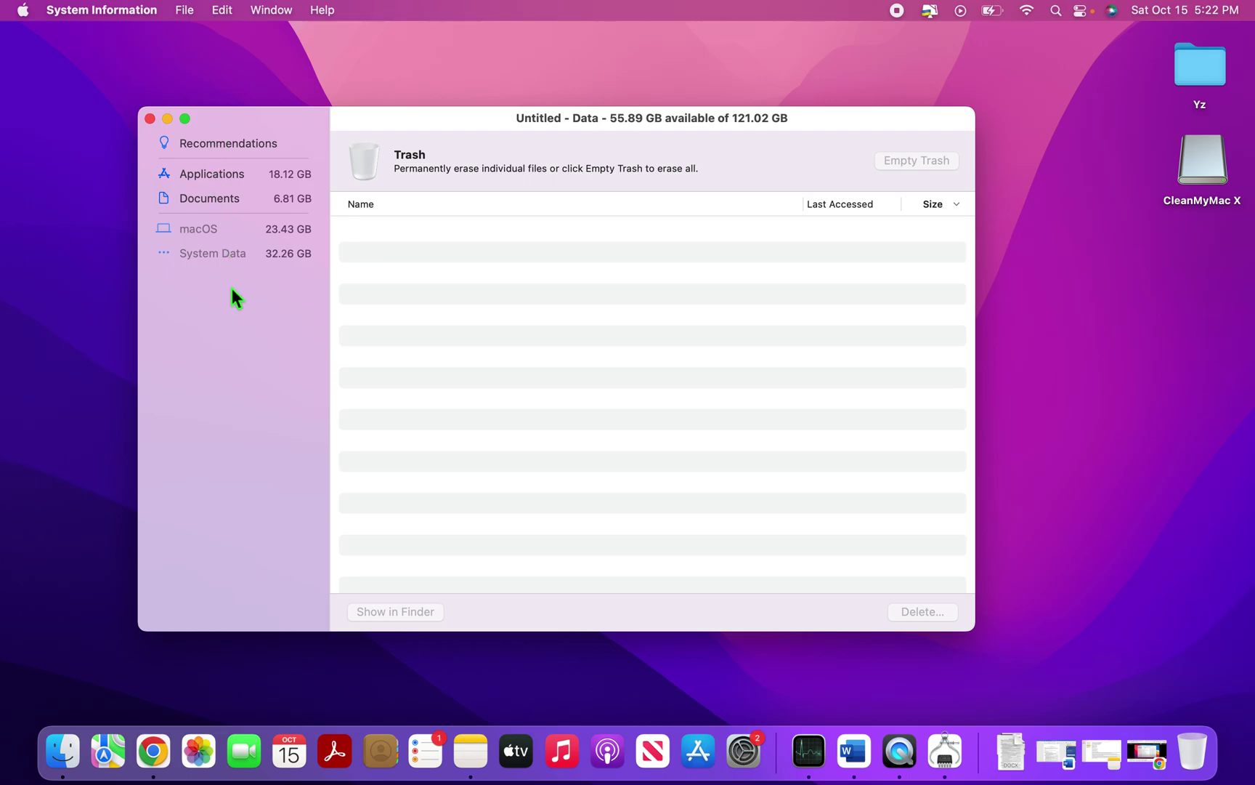
# Close the Storage Management window and the About This Mac storage window.
pyautogui.click(149, 118)
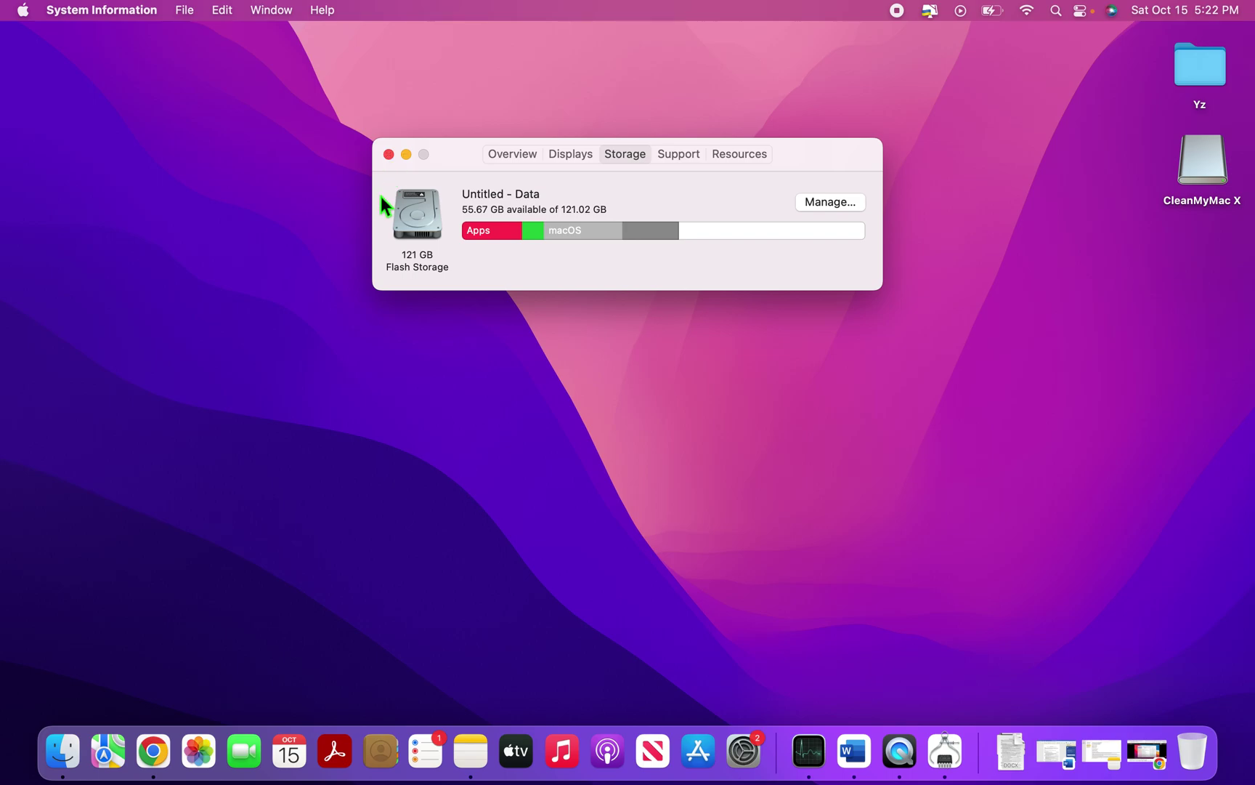
pyautogui.click(388, 155)
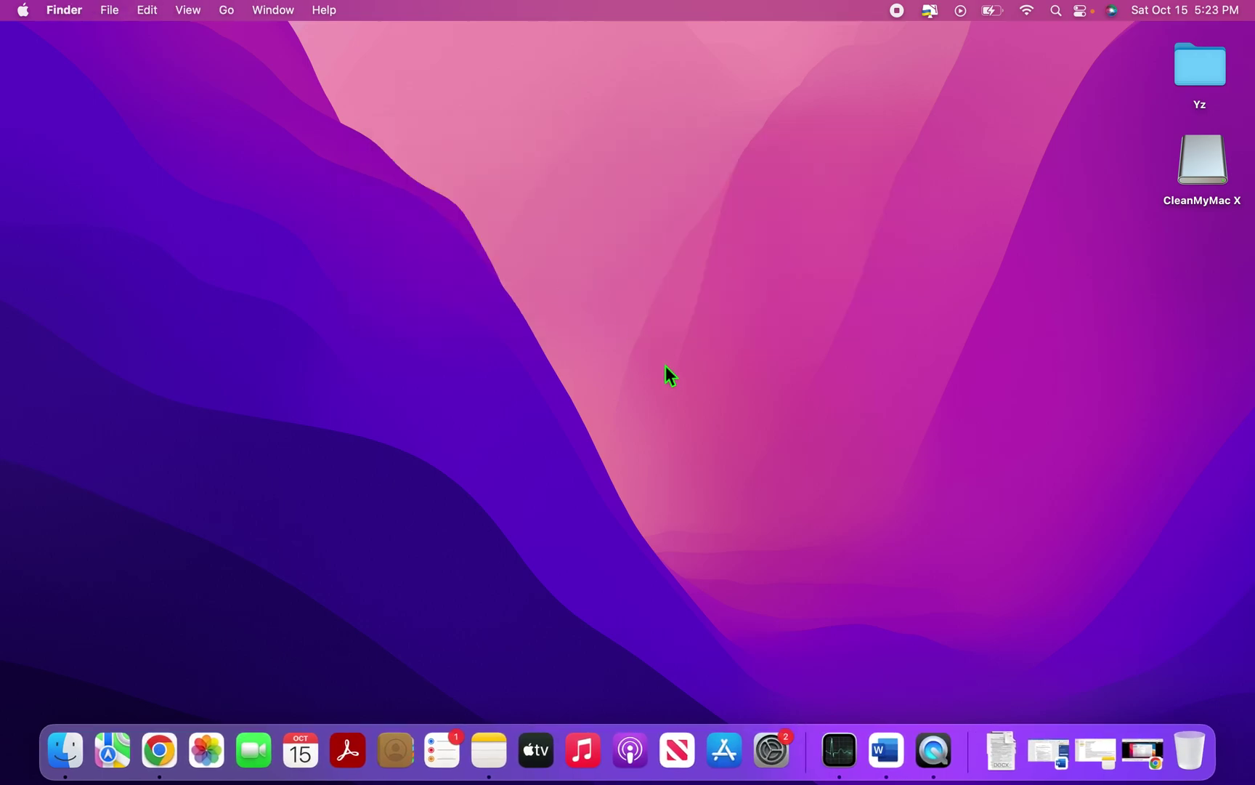